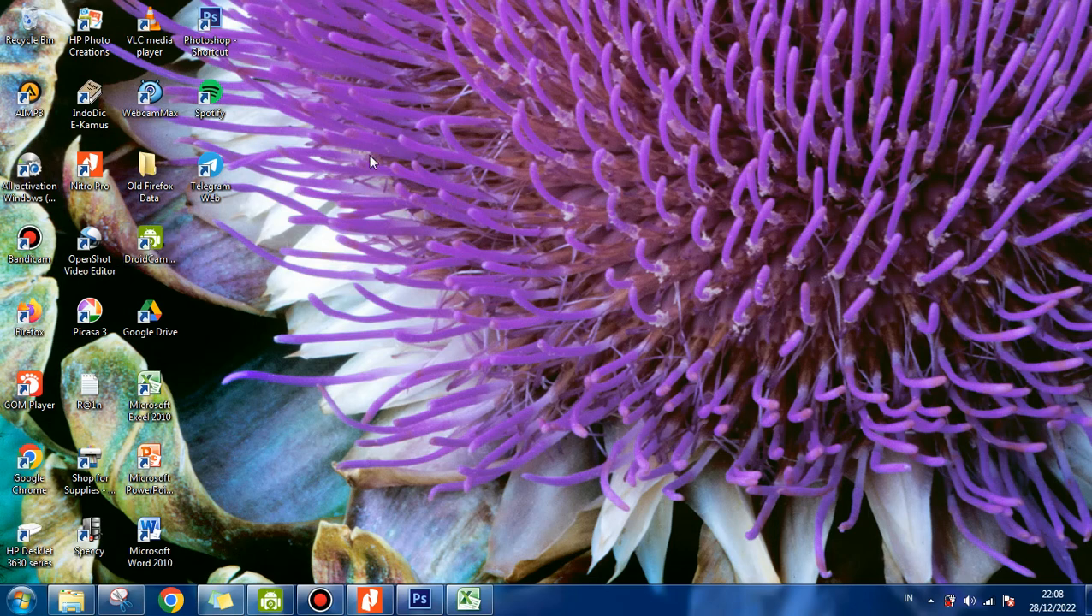
Step: Switch to the Book1 workbook in Microsoft Excel
mouse_move(468, 599)
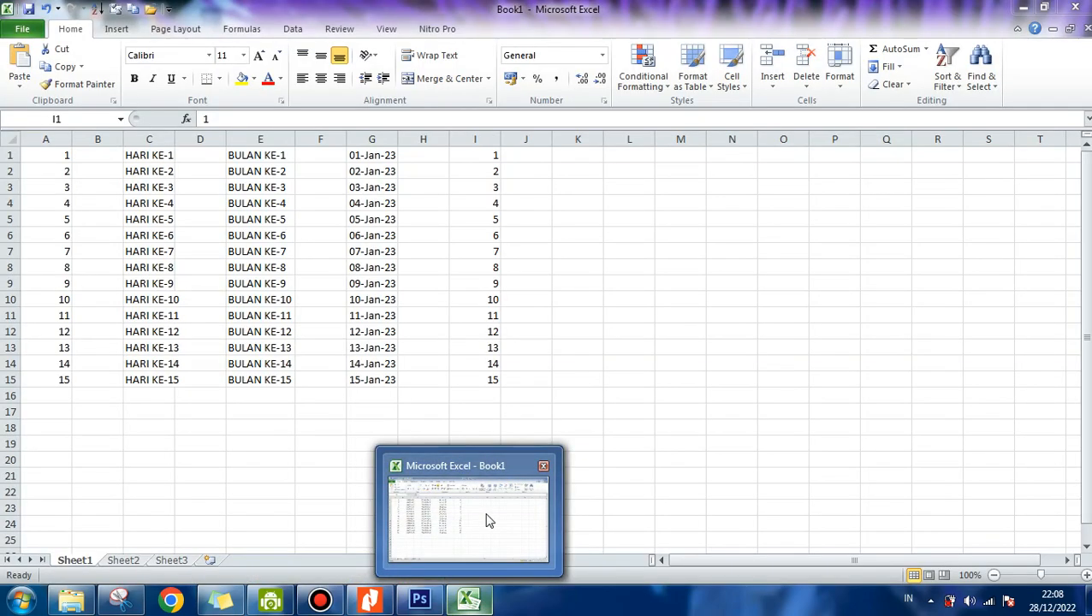
left_click(488, 521)
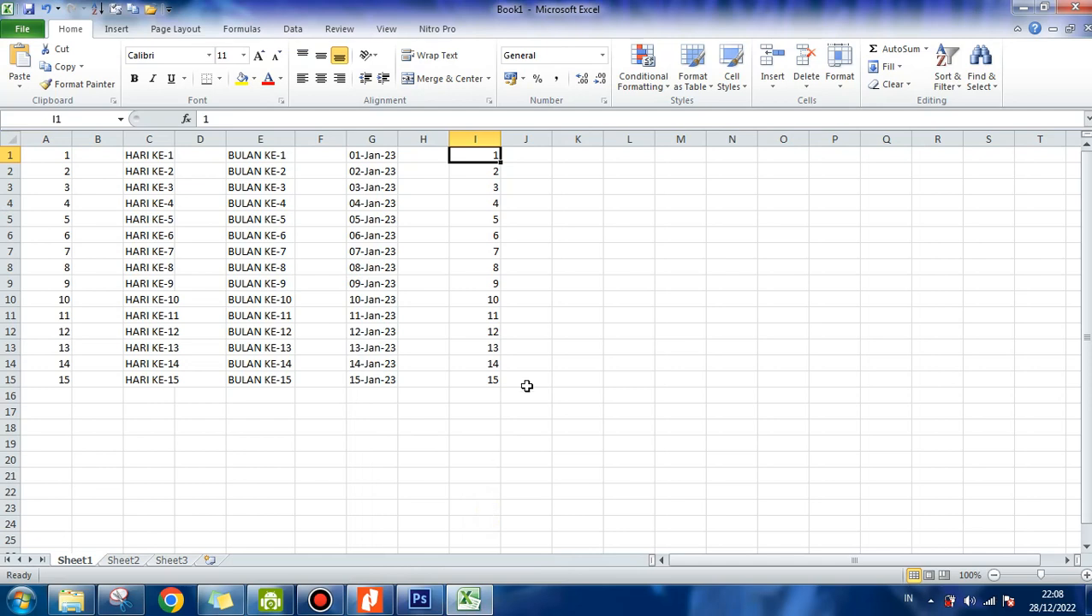
left_click(535, 329)
left_click(543, 313)
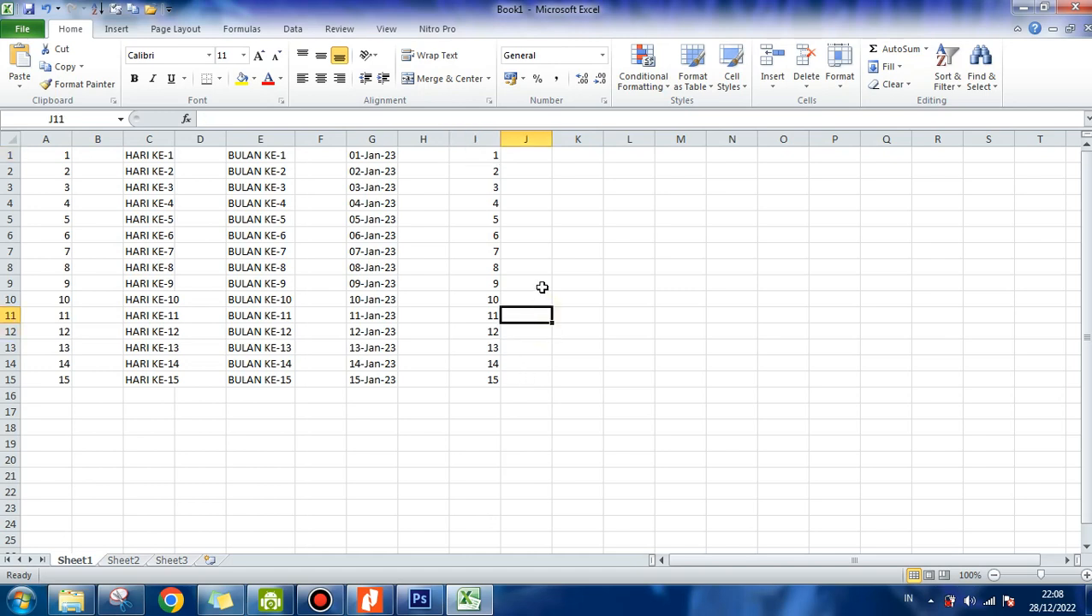
left_click(541, 288)
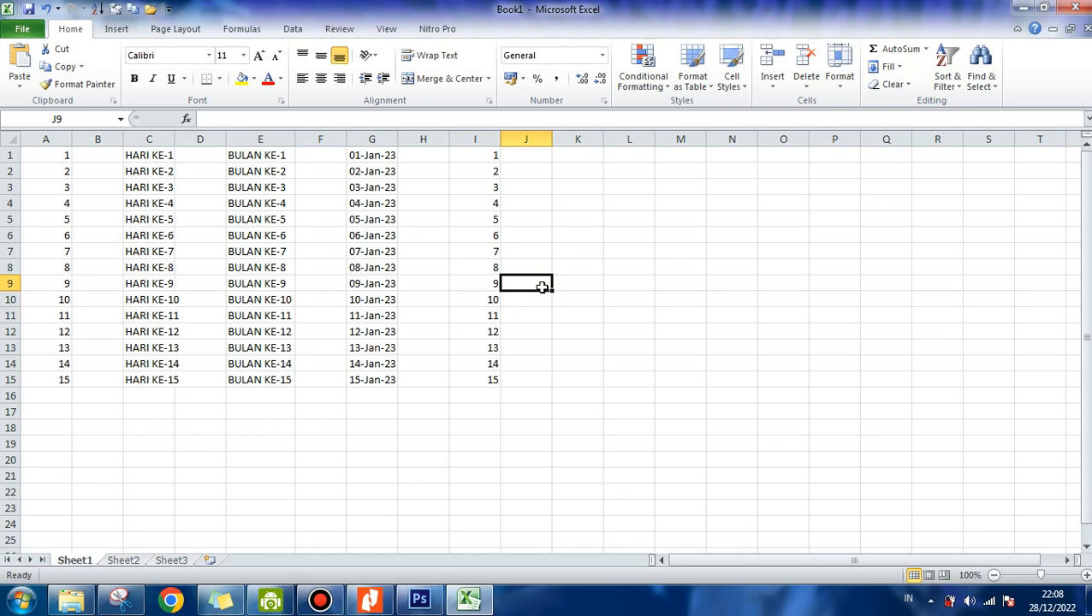
key("Up")
key("Up")
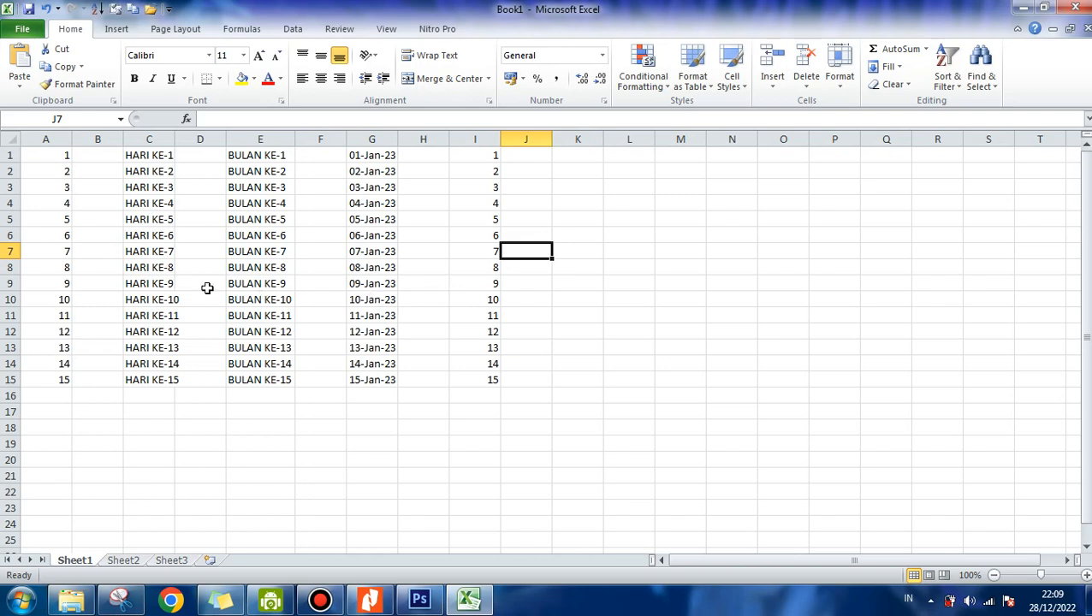
Step: Examine the sample number, text and date series in columns A, C, E, G and I
left_click(58, 238)
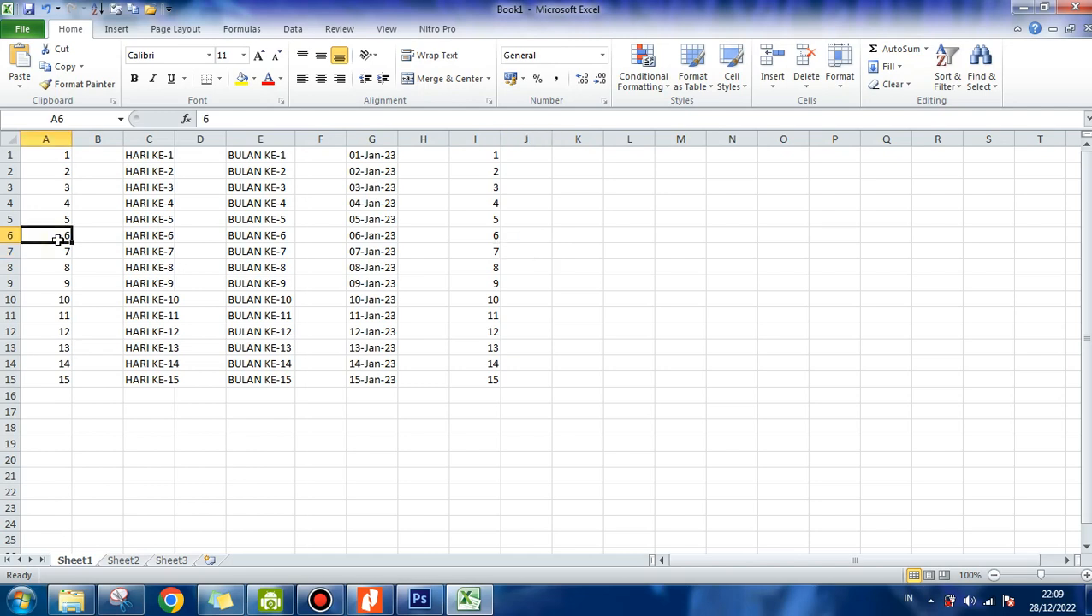
left_click(140, 236)
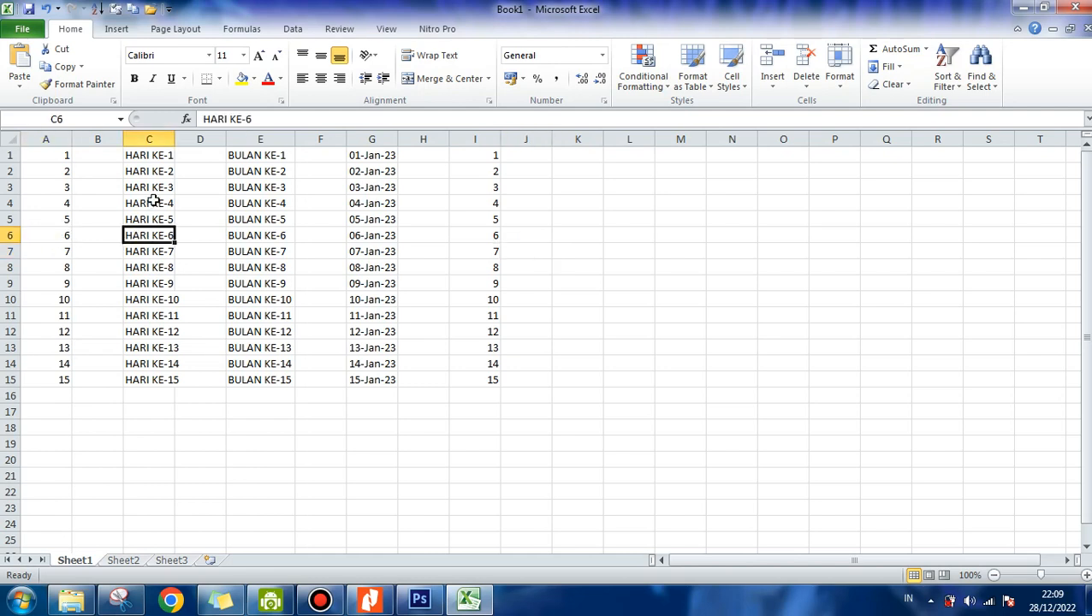
left_click(269, 233)
left_click(378, 232)
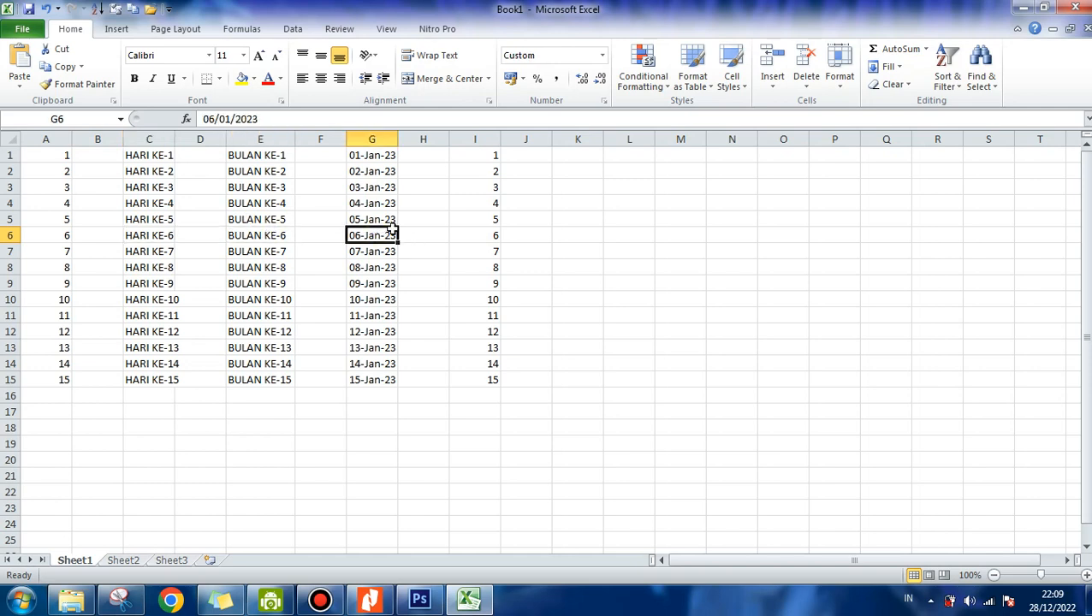
left_click(495, 238)
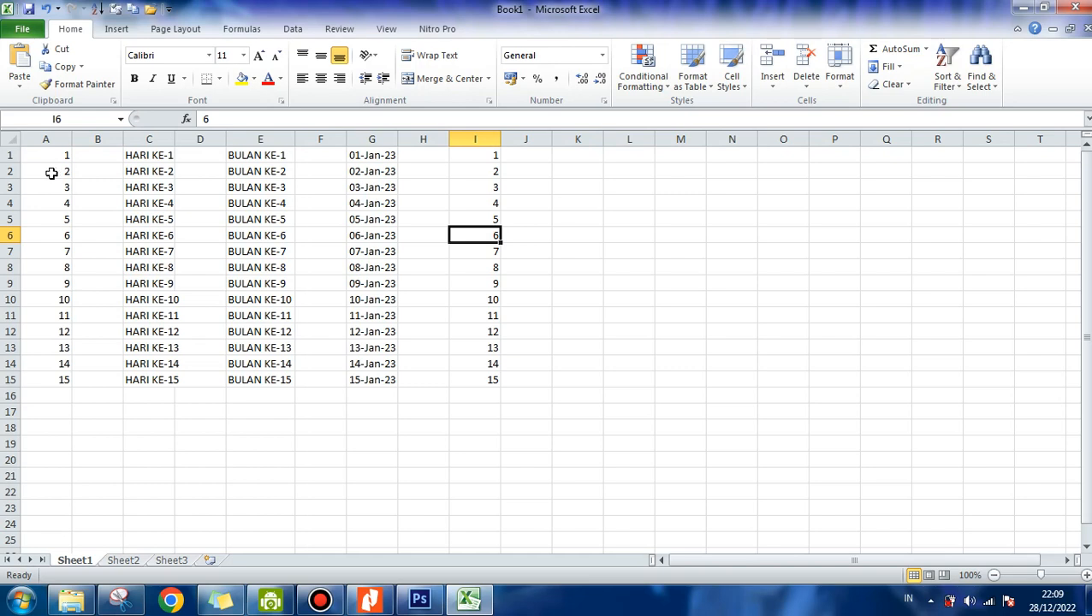
left_click(51, 173)
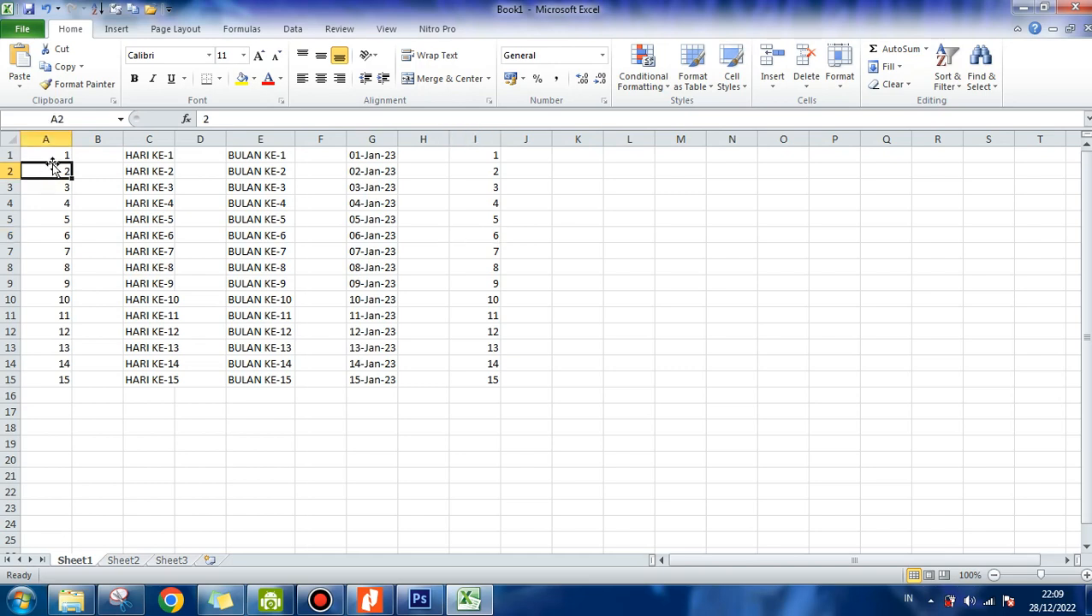
left_click(51, 154)
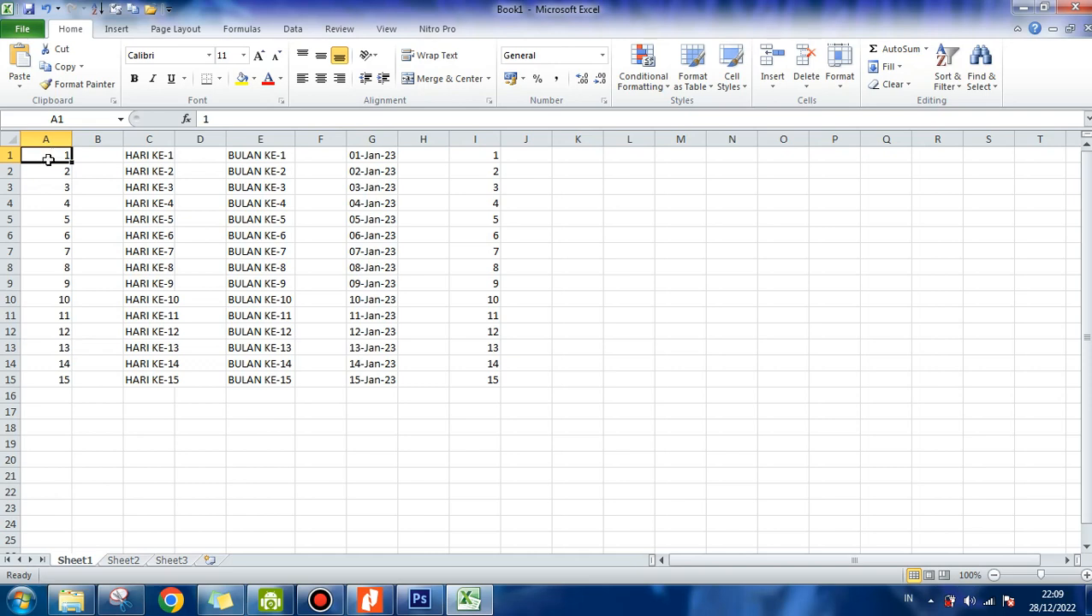
left_click_drag(48, 154, 64, 379)
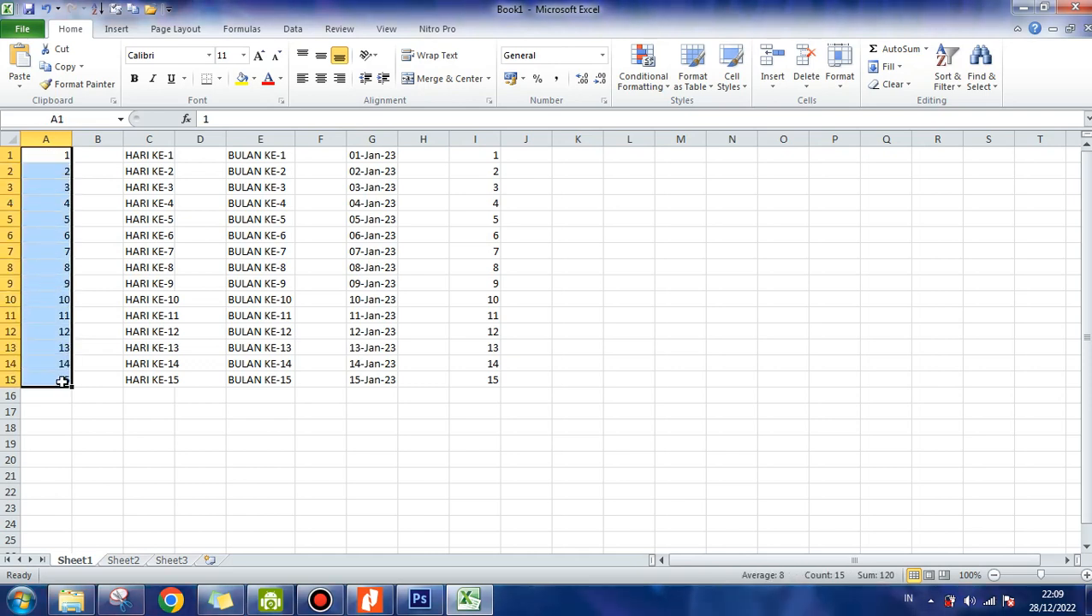
left_click(102, 237)
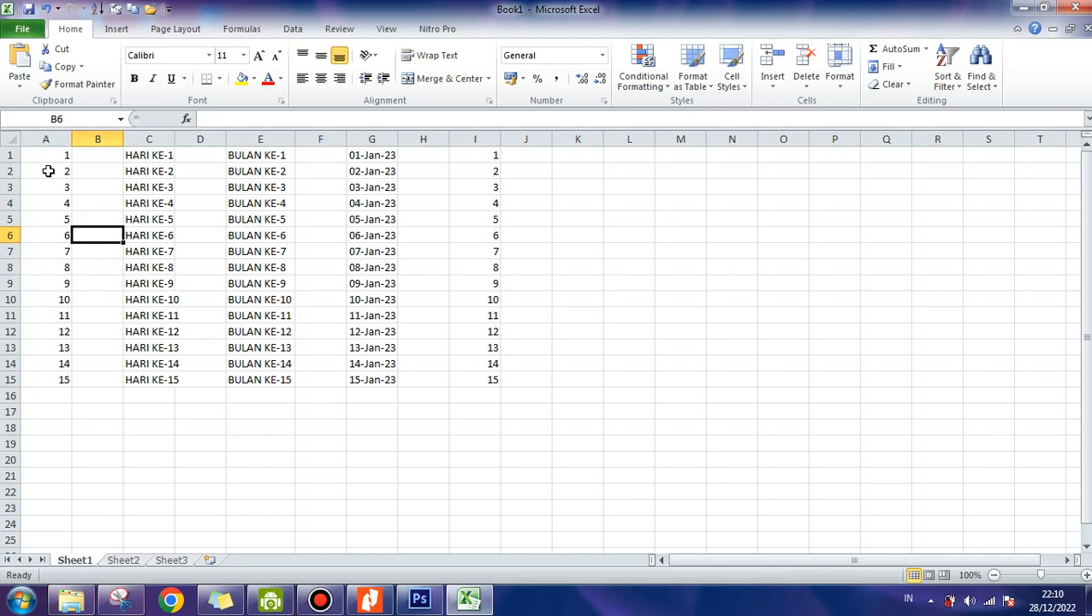
Step: Clear the numbers from cells A2 to A15, keeping only the first number in column A
left_click_drag(49, 171, 55, 386)
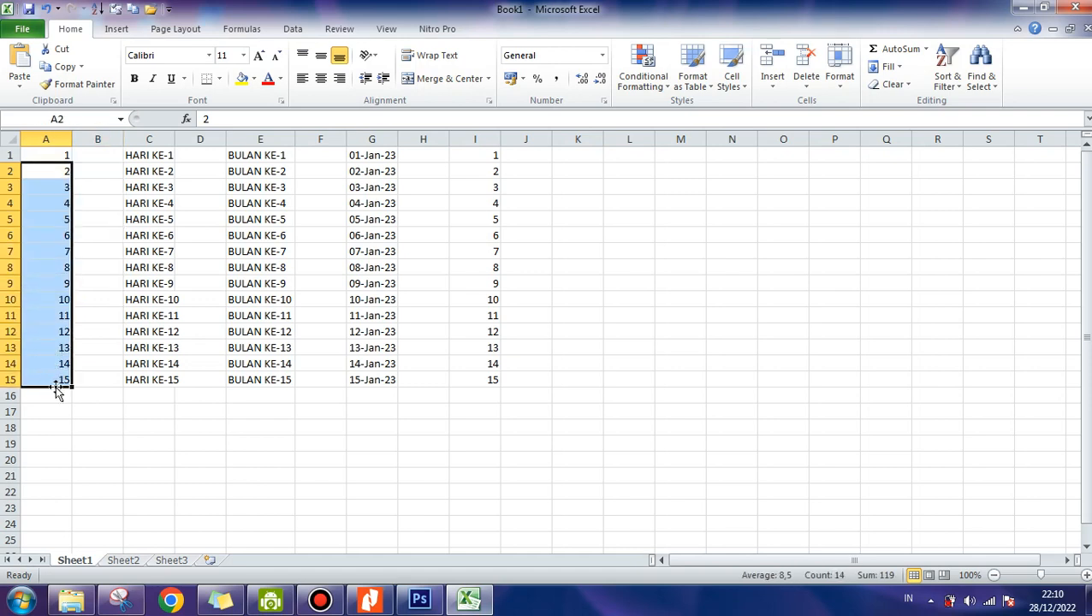
key("Delete")
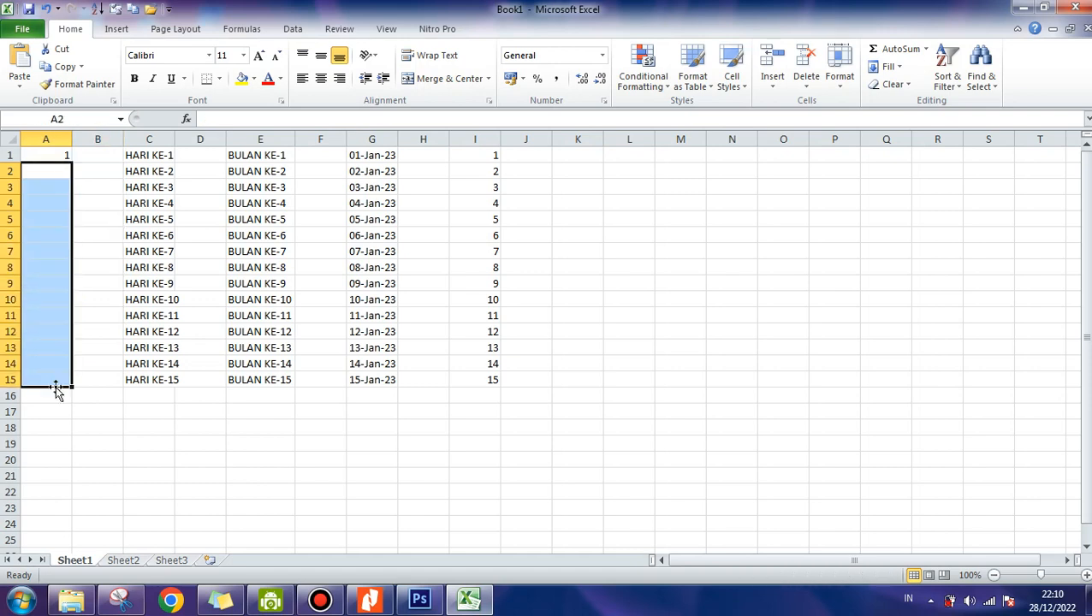
left_click(101, 265)
Step: Enter the starting values 1 in cell A1 and 2 in cell A2
left_click(45, 155)
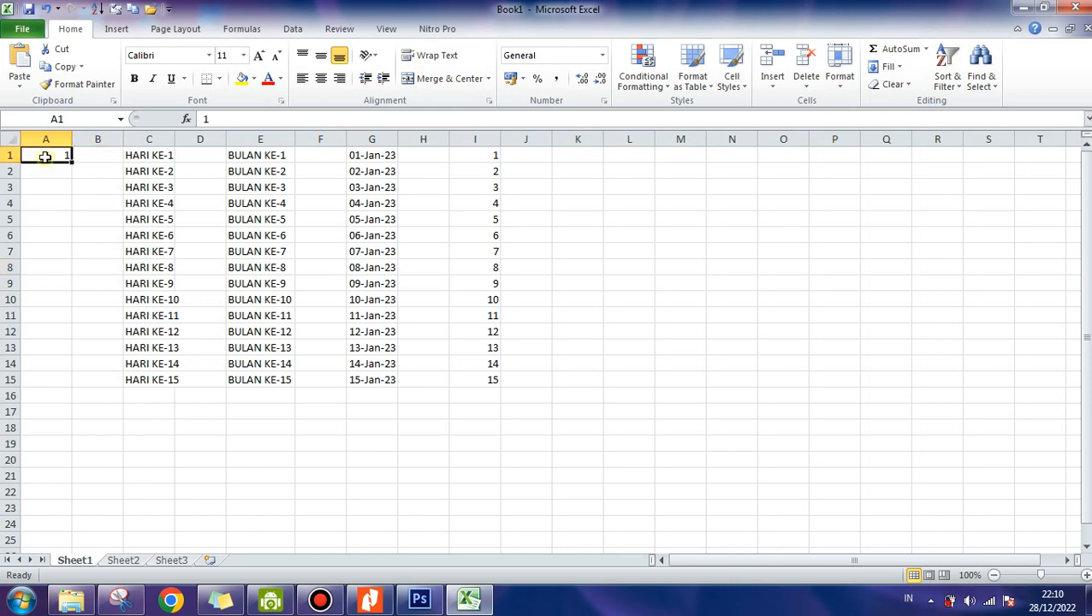
key("Delete")
type("1")
key("Return")
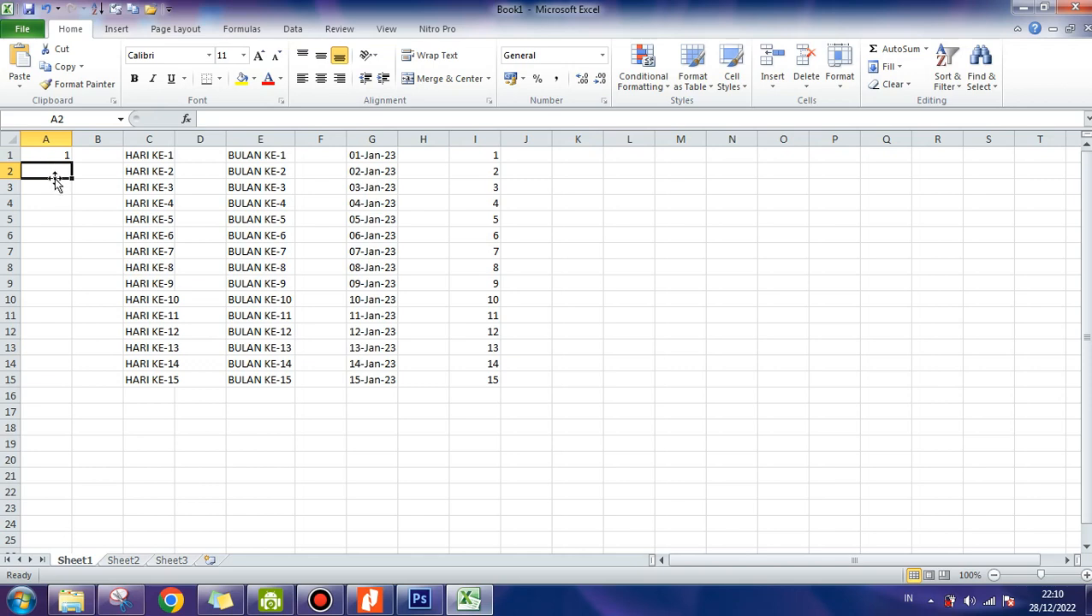
type("2")
key("Return")
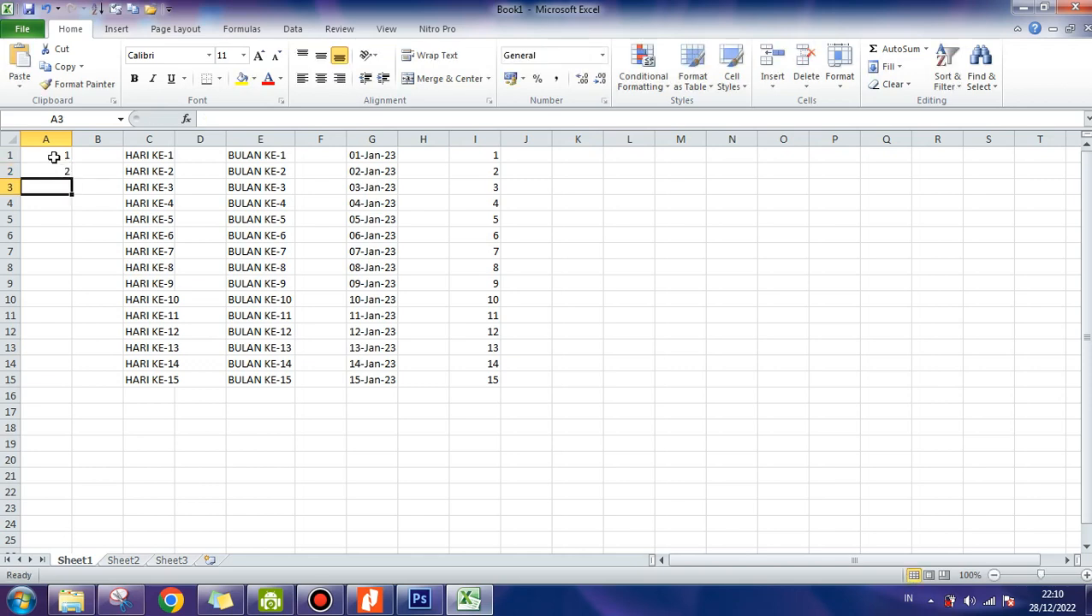
Step: Auto-fill the number series from cells A1:A2 down to A15
left_click(53, 157)
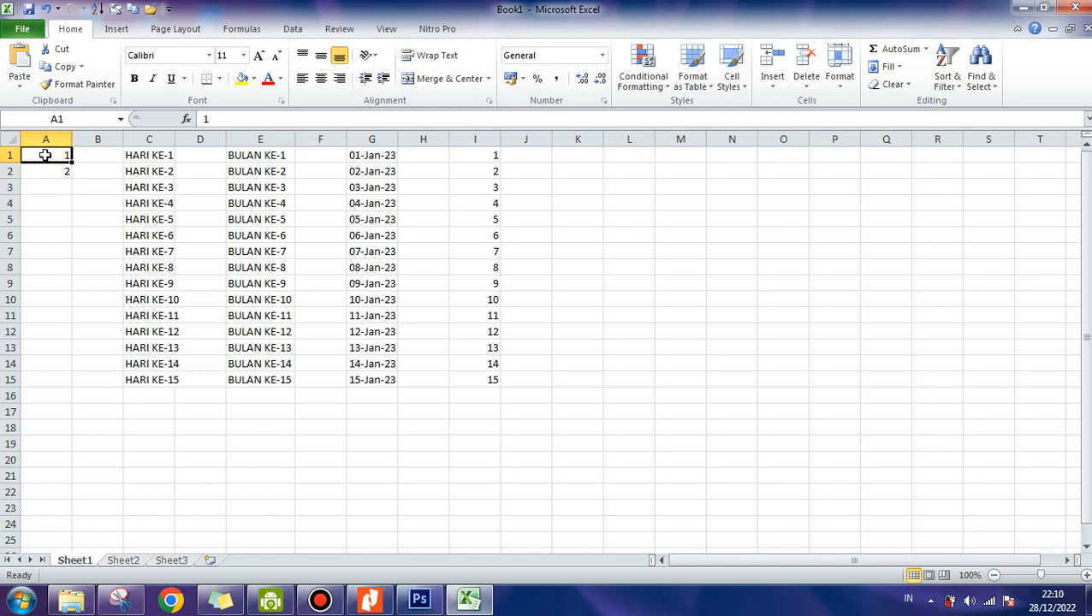
left_click_drag(45, 155, 45, 171)
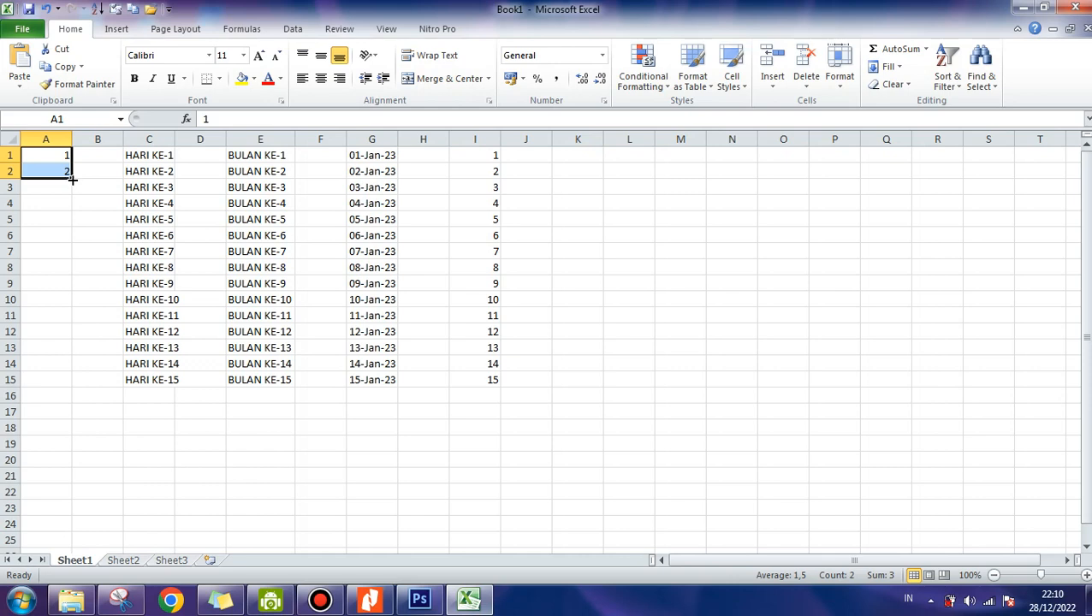
left_click_drag(73, 179, 73, 179)
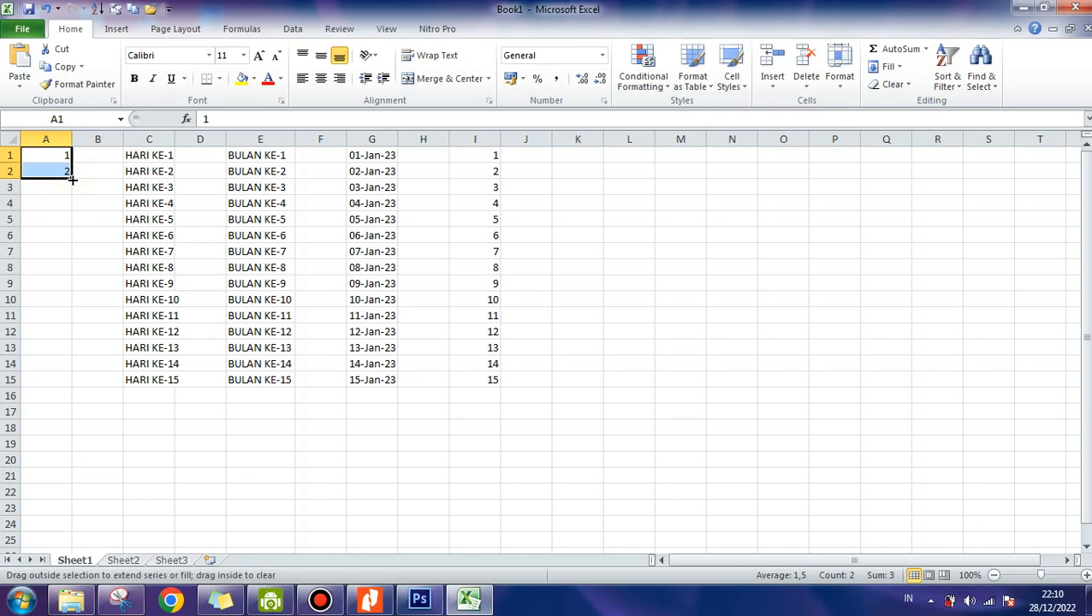
left_click_drag(73, 179, 59, 385)
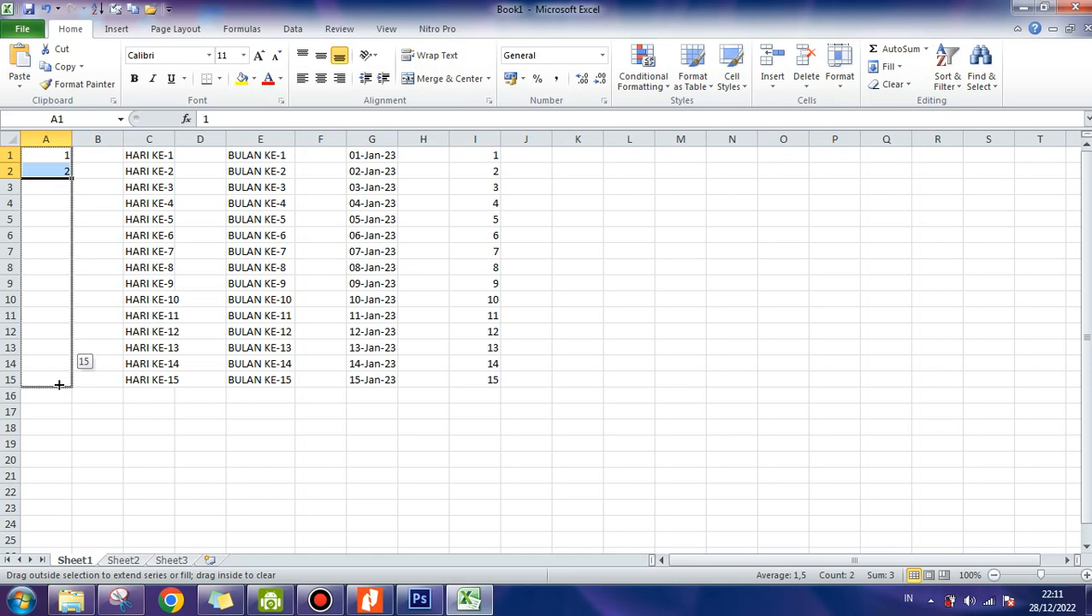
left_click_drag(59, 385, 58, 384)
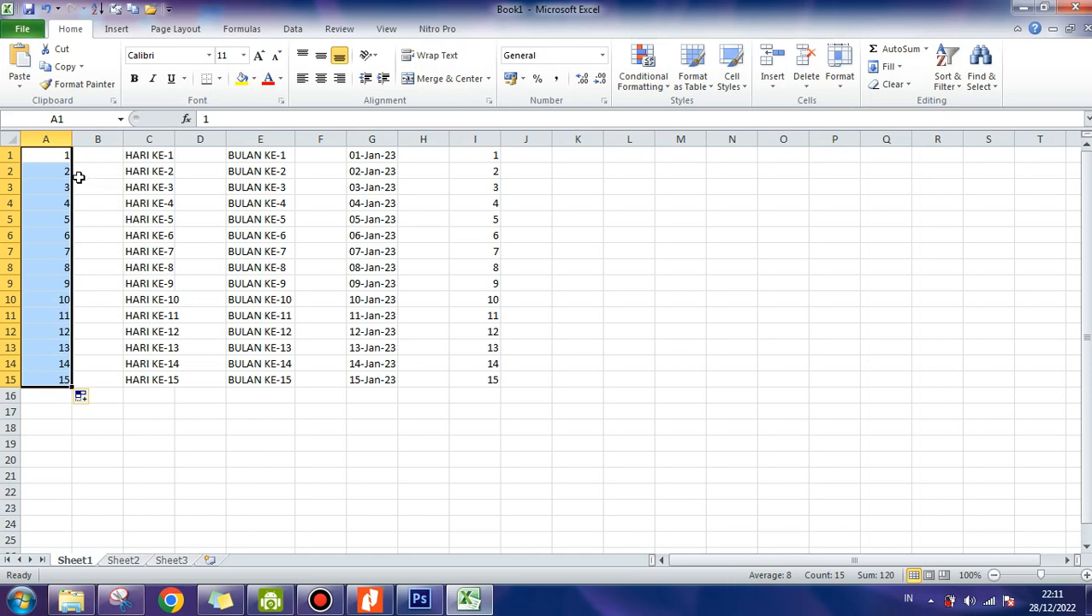
key("Right")
key("Left")
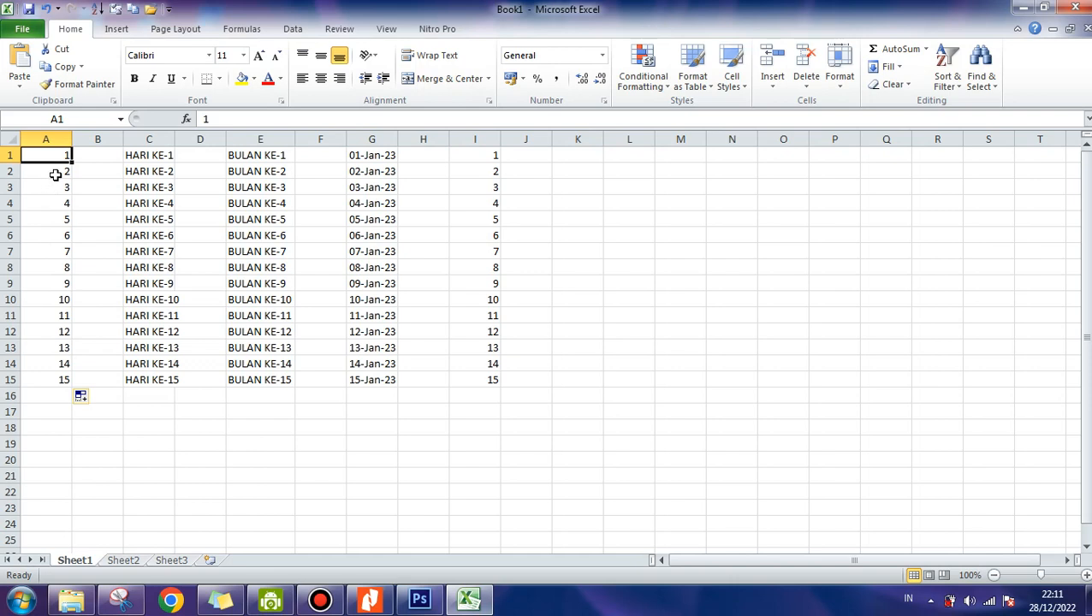
Step: Clear the contents of cells A2 to A16, leaving the 1 in A1
left_click_drag(54, 174, 51, 400)
key("Delete")
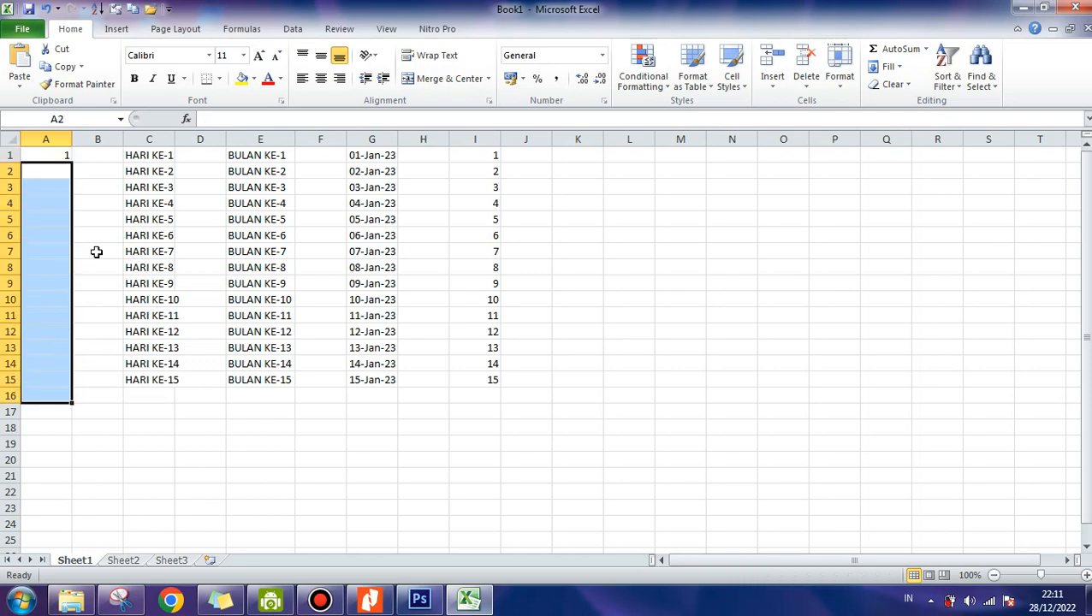
left_click(102, 176)
Step: Enter the numbers 2, 3, 4 and 5 in cells A2 to A5
left_click(58, 171)
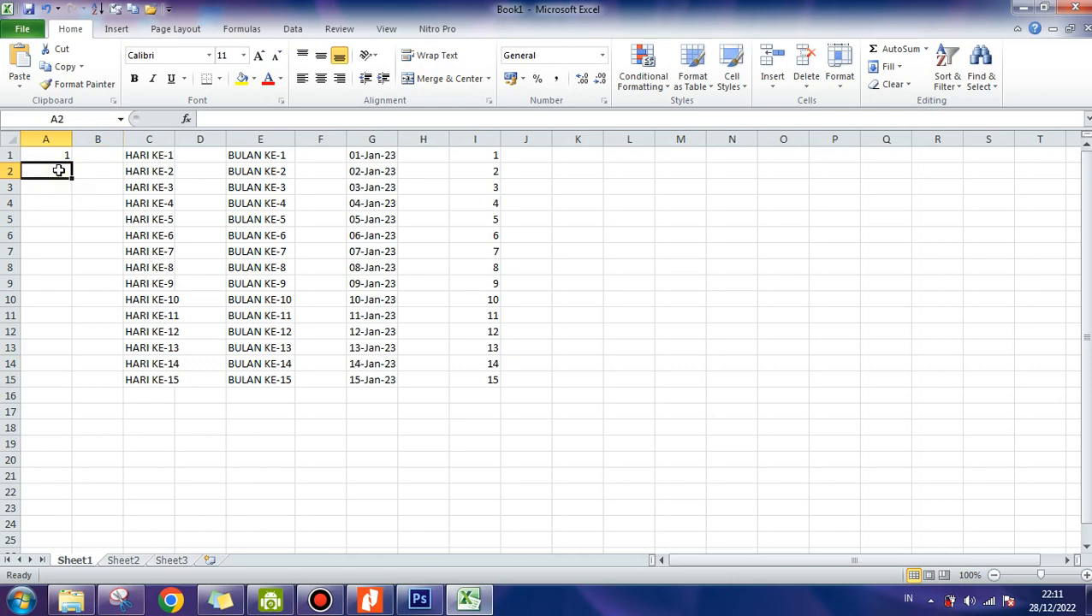
type("2")
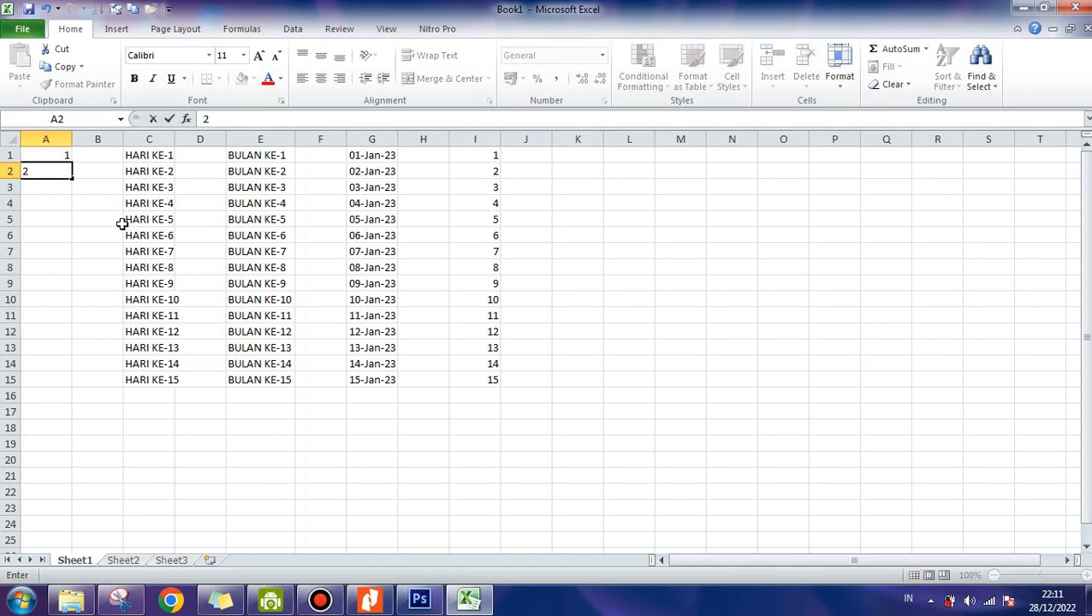
key("Return")
type("3")
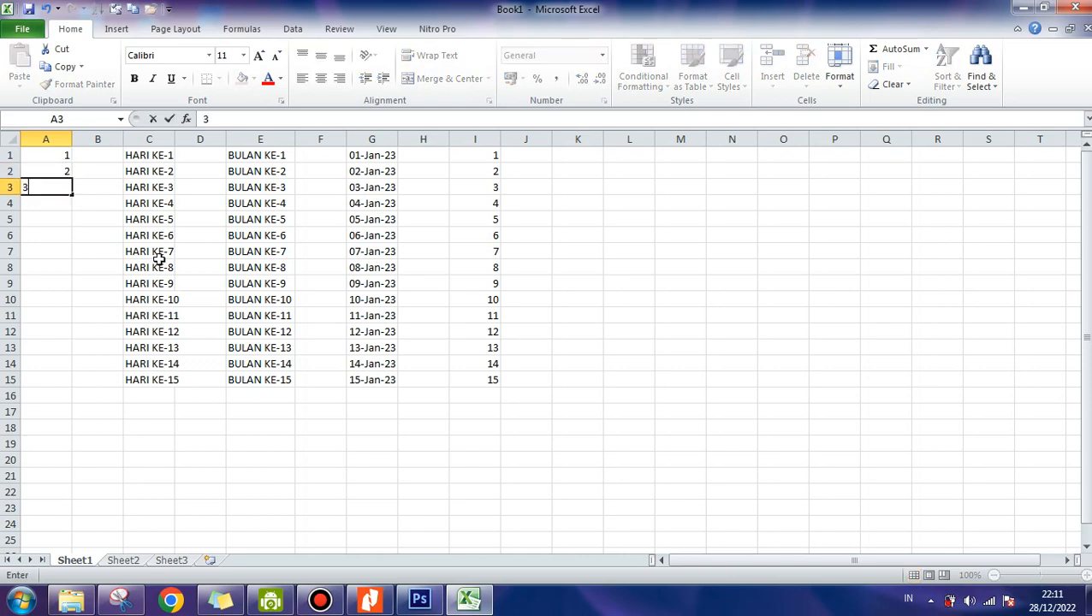
key("Return")
type("4")
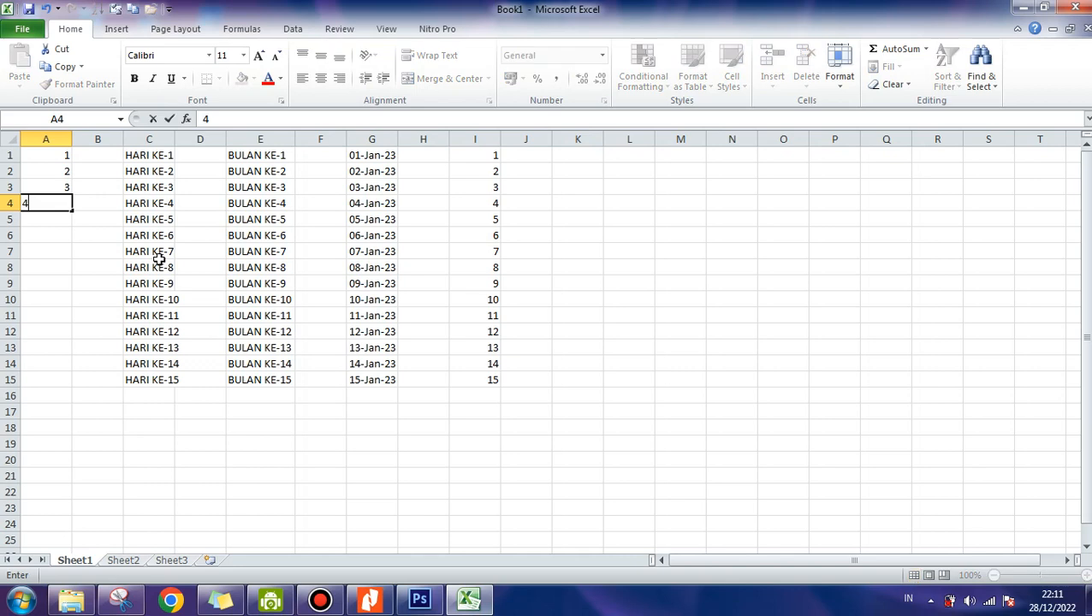
key("Return")
type("5")
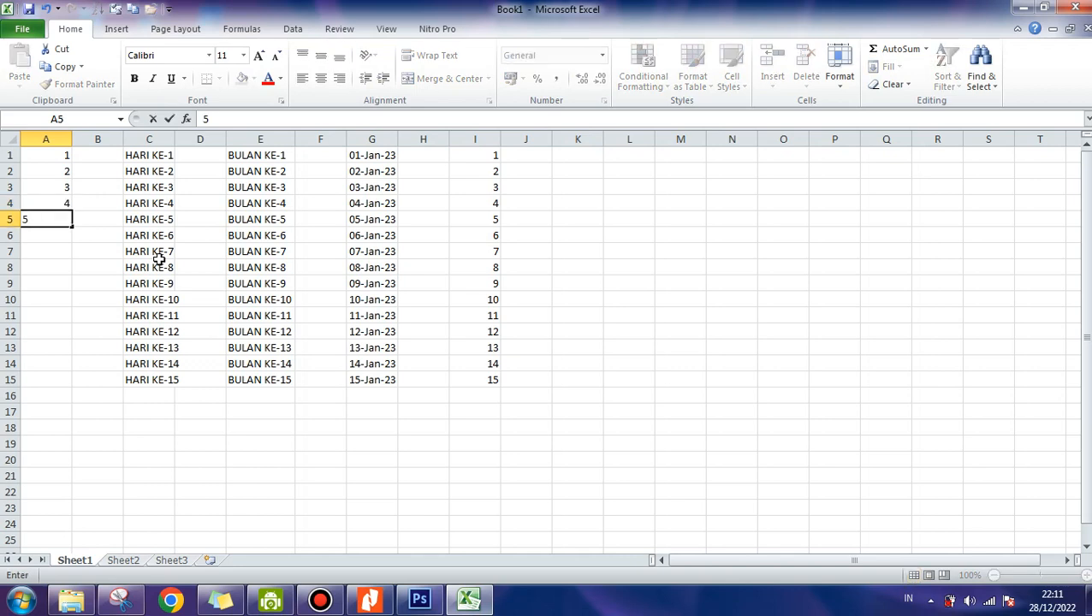
key("Return")
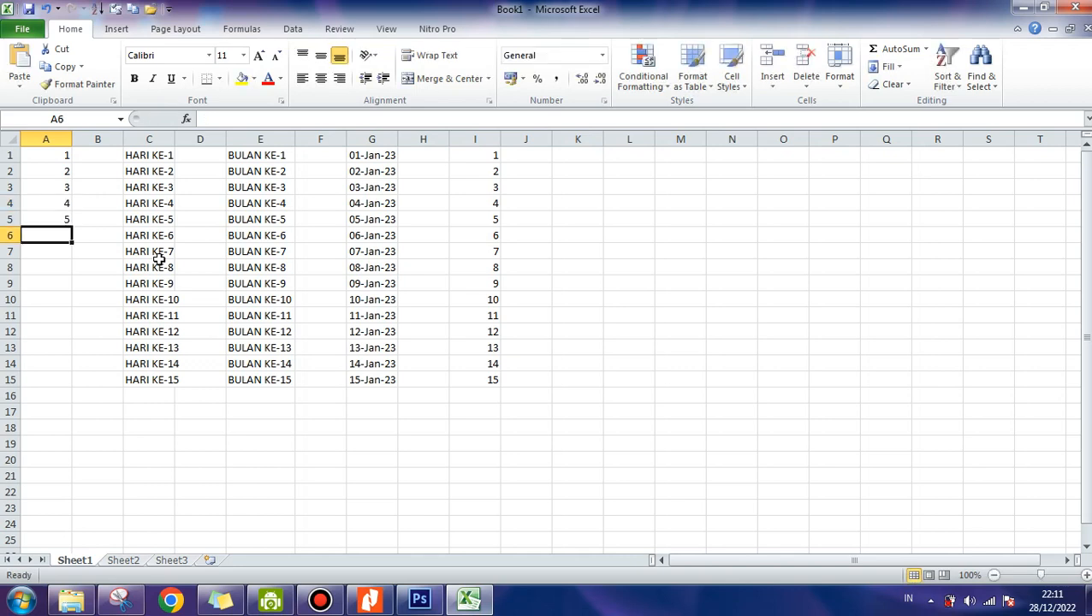
Step: Extend the number series from cells A1:A5 down to A15 with AutoFill
left_click(43, 172)
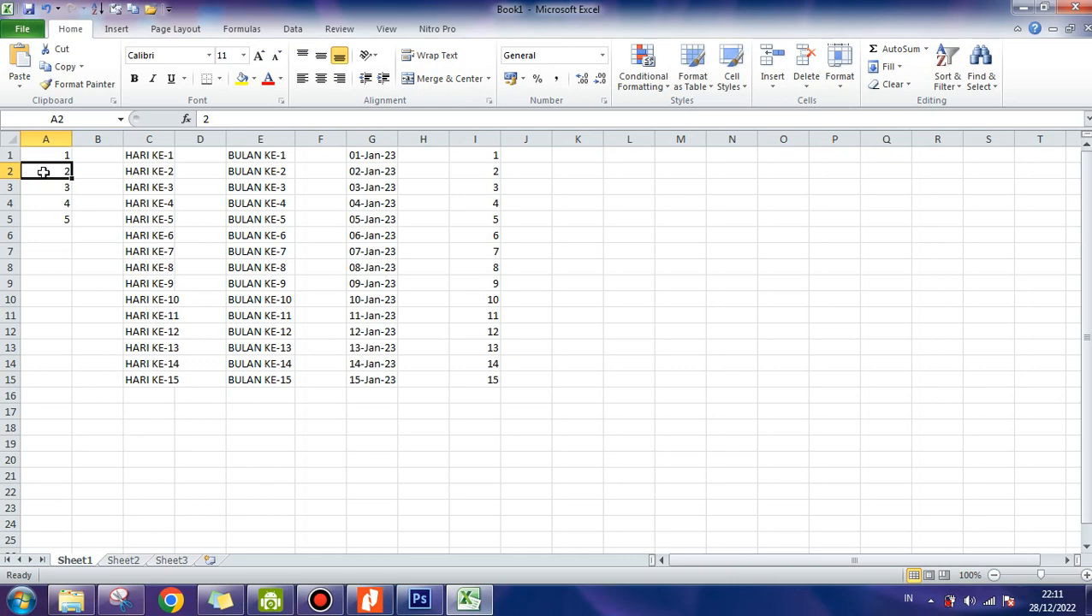
left_click_drag(43, 172, 43, 200)
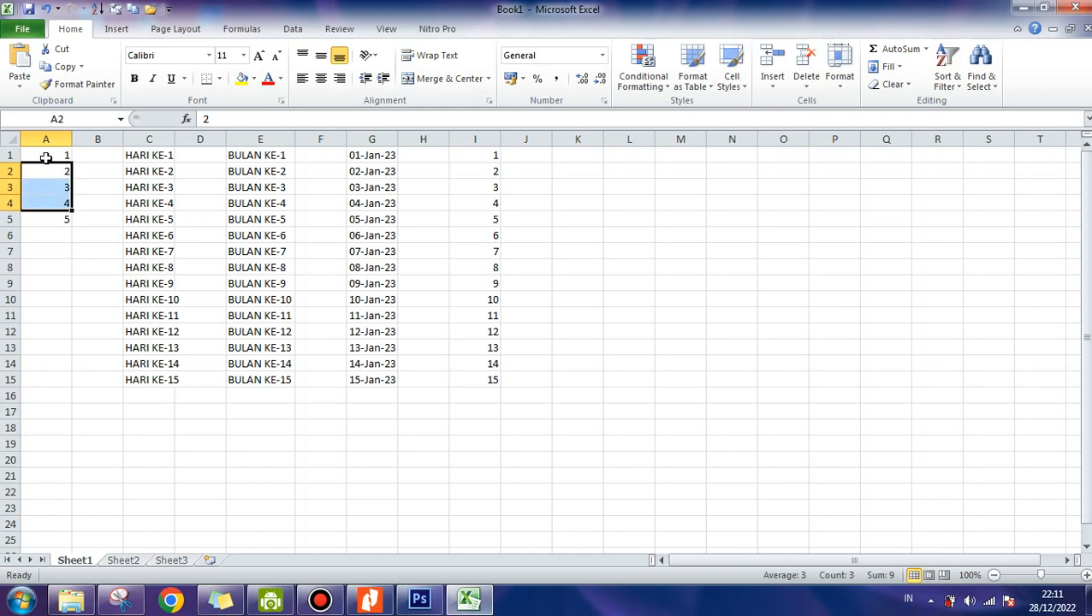
left_click_drag(46, 157, 68, 381)
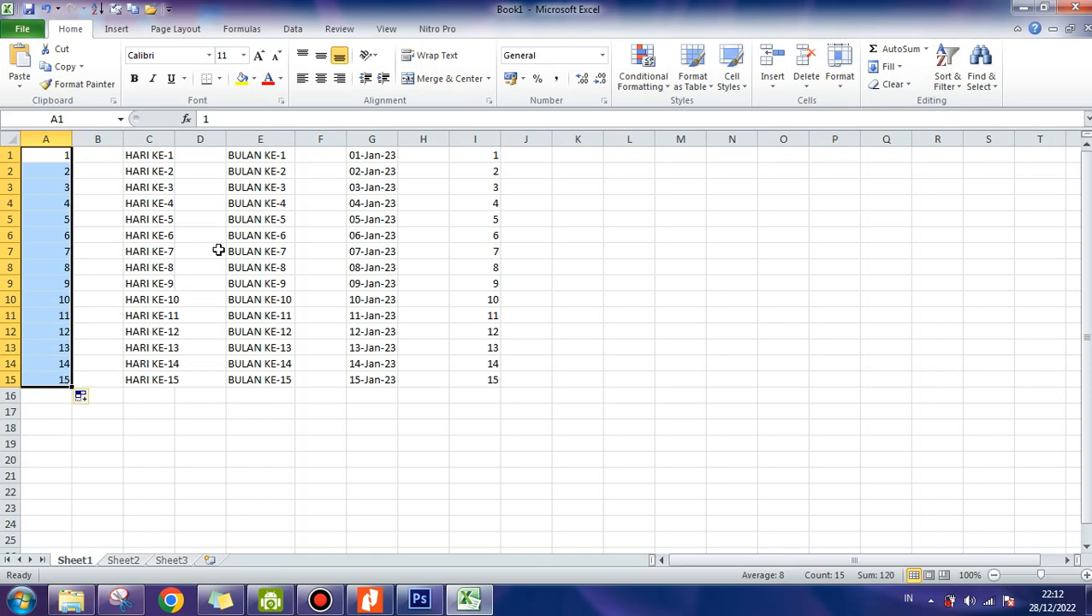
left_click(142, 156)
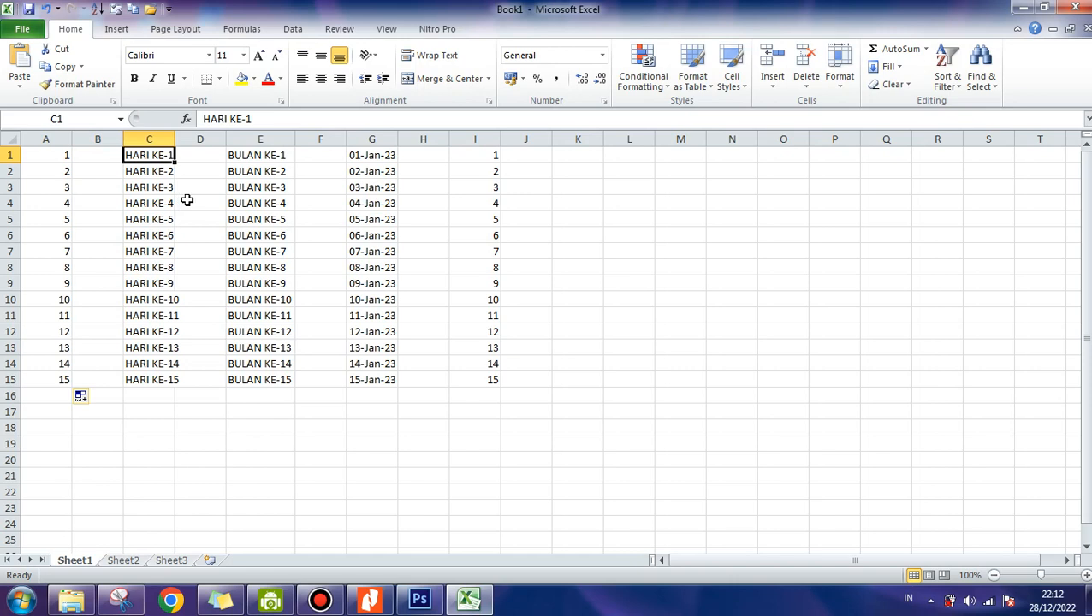
Step: Clear the HARI KE labels from column C, emptying cells C2 to C16 and cell C1
left_click(165, 214)
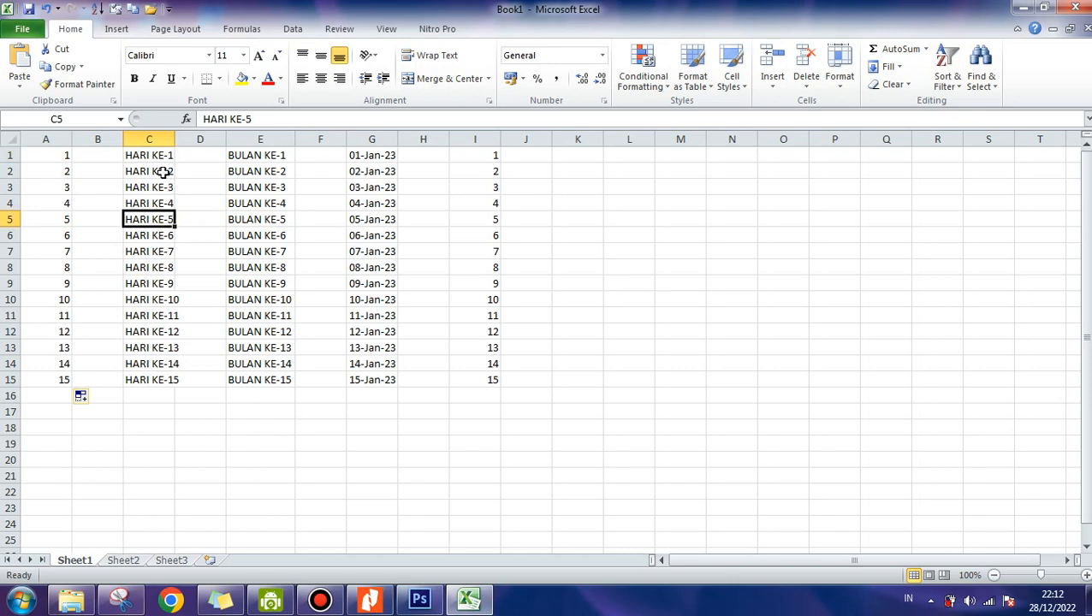
left_click_drag(163, 171, 160, 394)
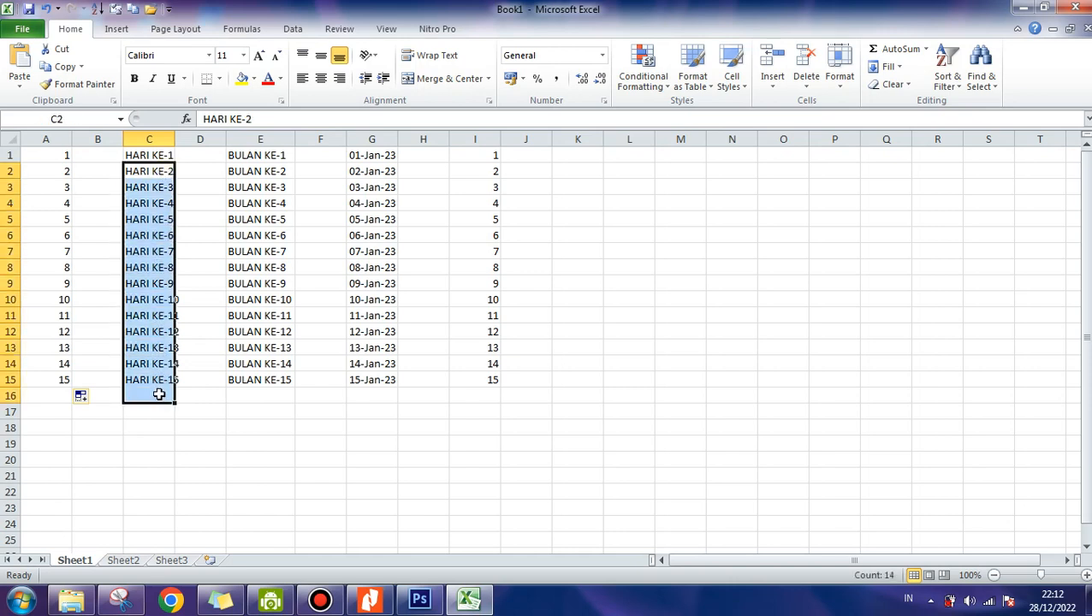
key("Delete")
left_click(152, 155)
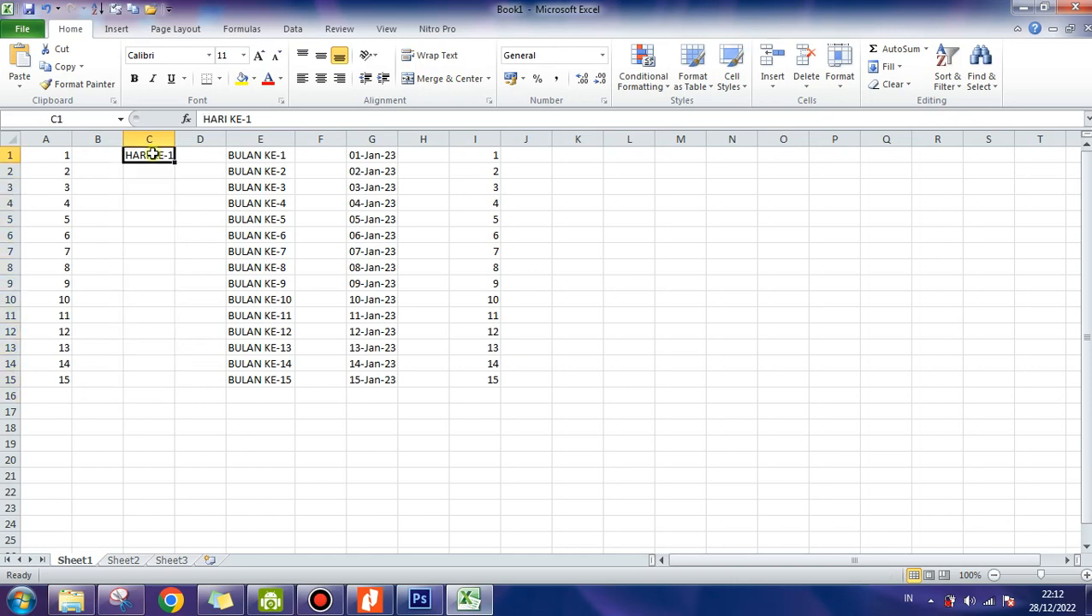
key("Delete")
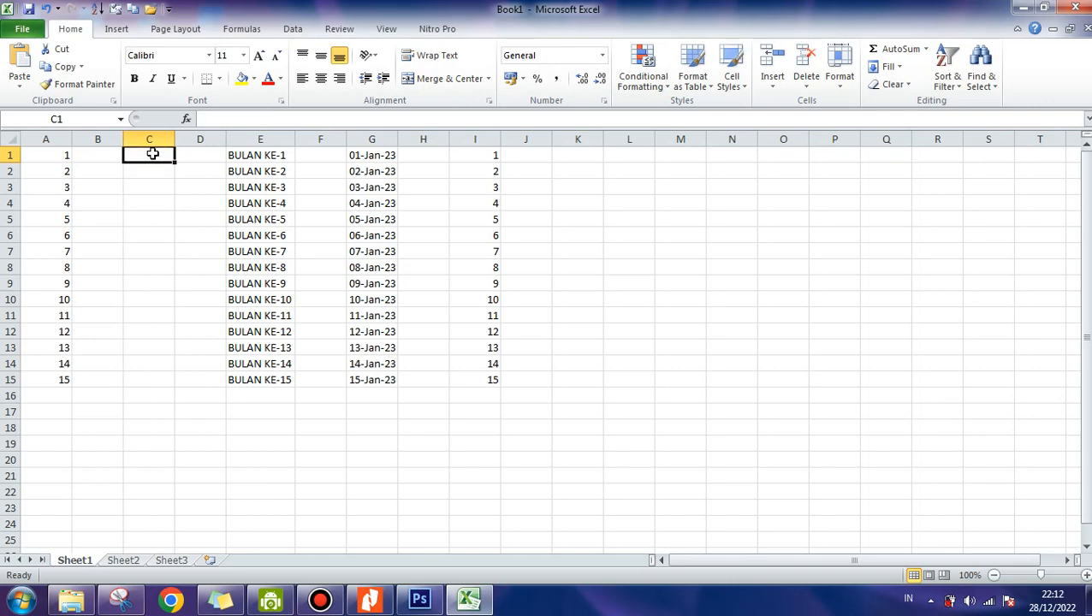
Step: Enter the text HARI KE-1 in cell C1
type("HARI ")
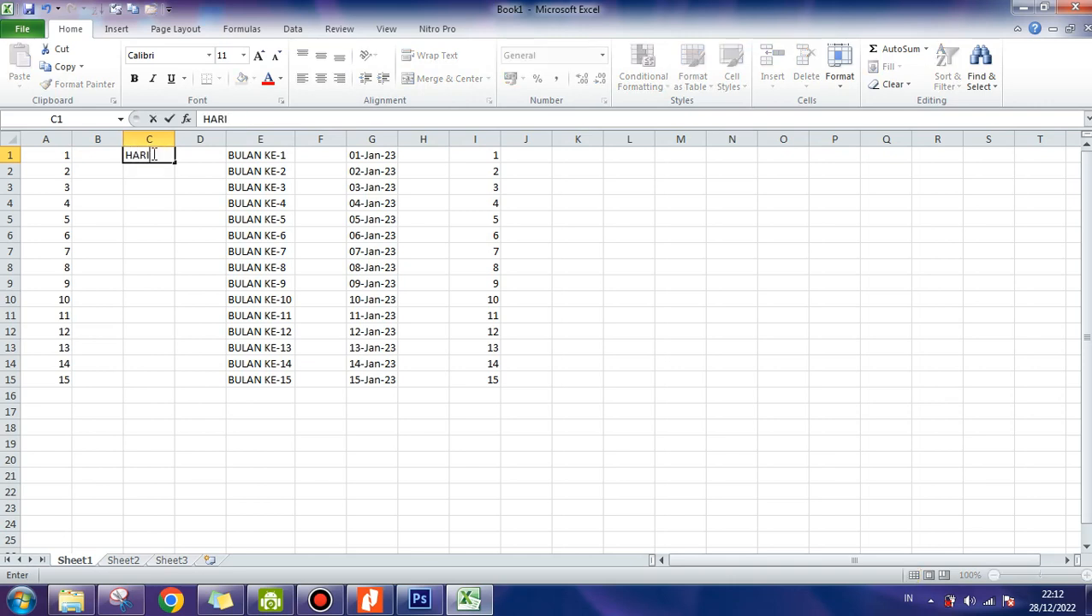
type("KE-1")
key("Return")
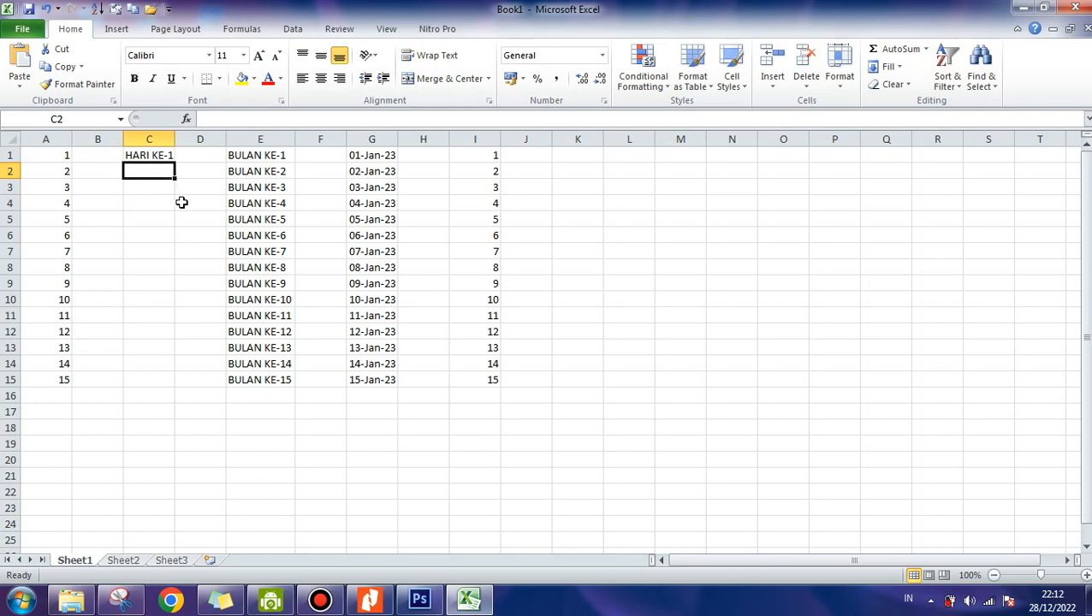
Step: Extend the numbered text series from cell C1 down to C15 with AutoFill
left_click(148, 155)
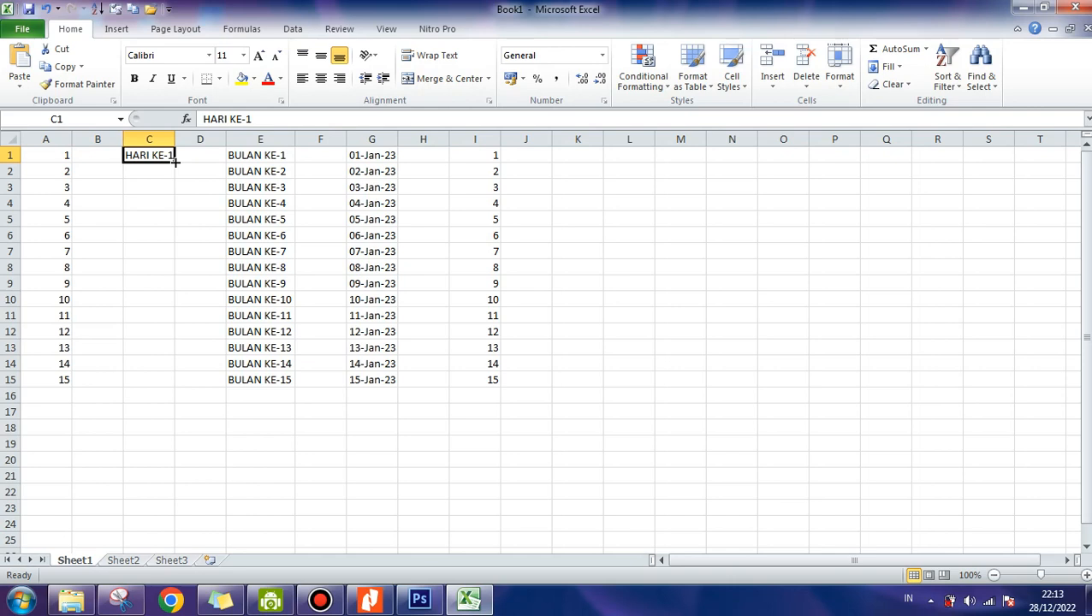
left_click_drag(173, 161, 165, 383)
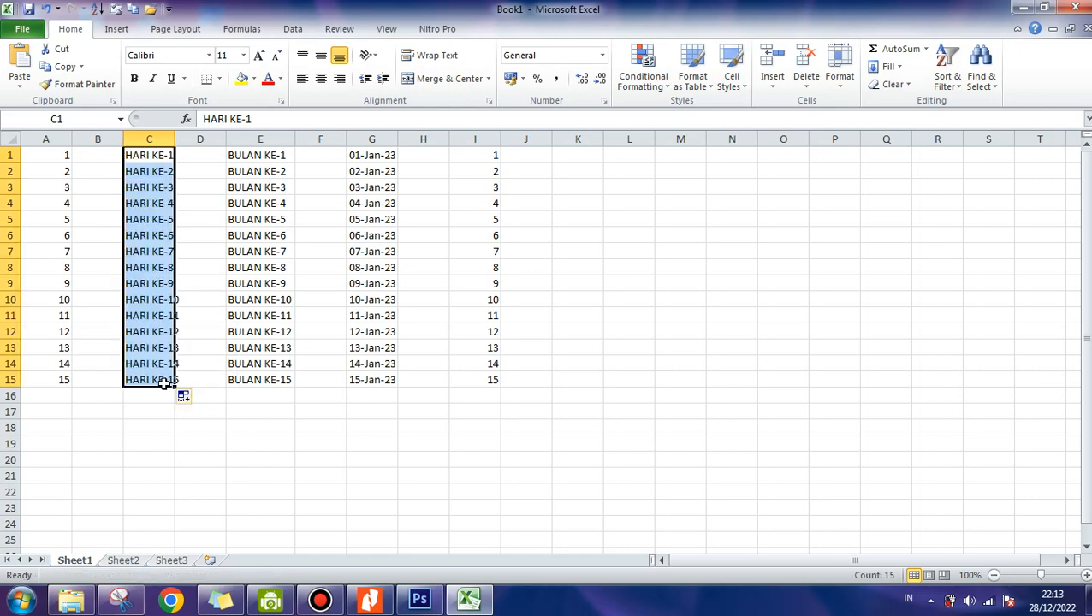
left_click(217, 377)
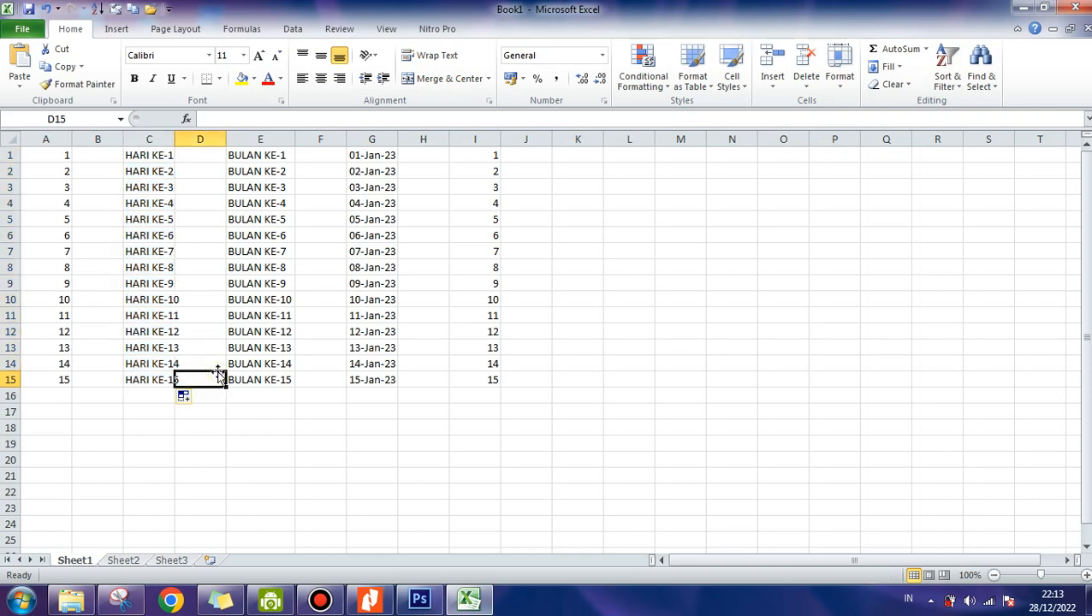
Step: Examine the numbered BULAN KE labels in column E and compare them with the other series
left_click(280, 253)
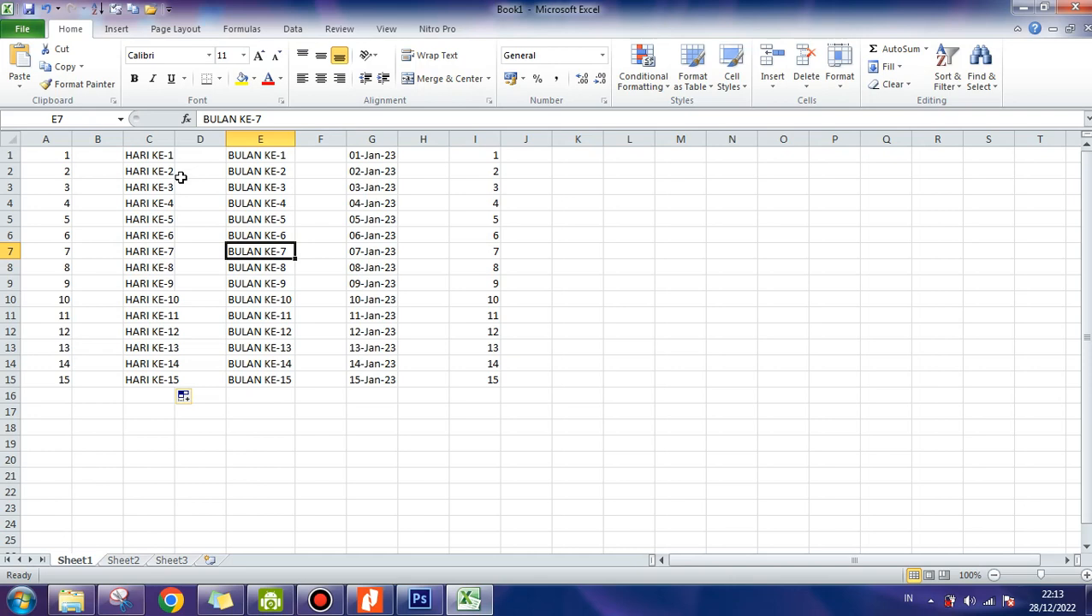
left_click(265, 155)
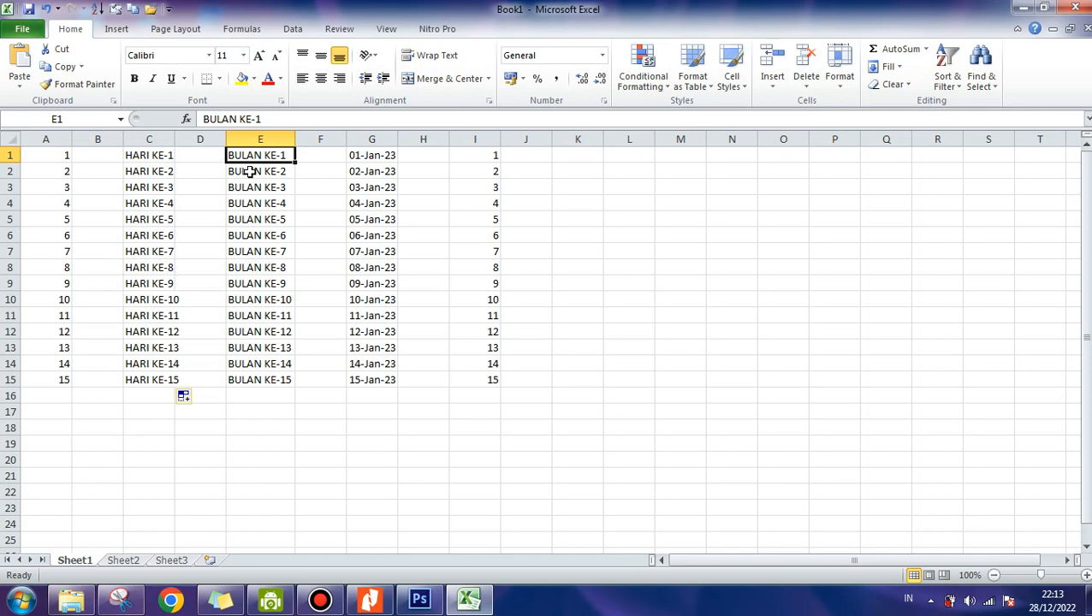
left_click(248, 171)
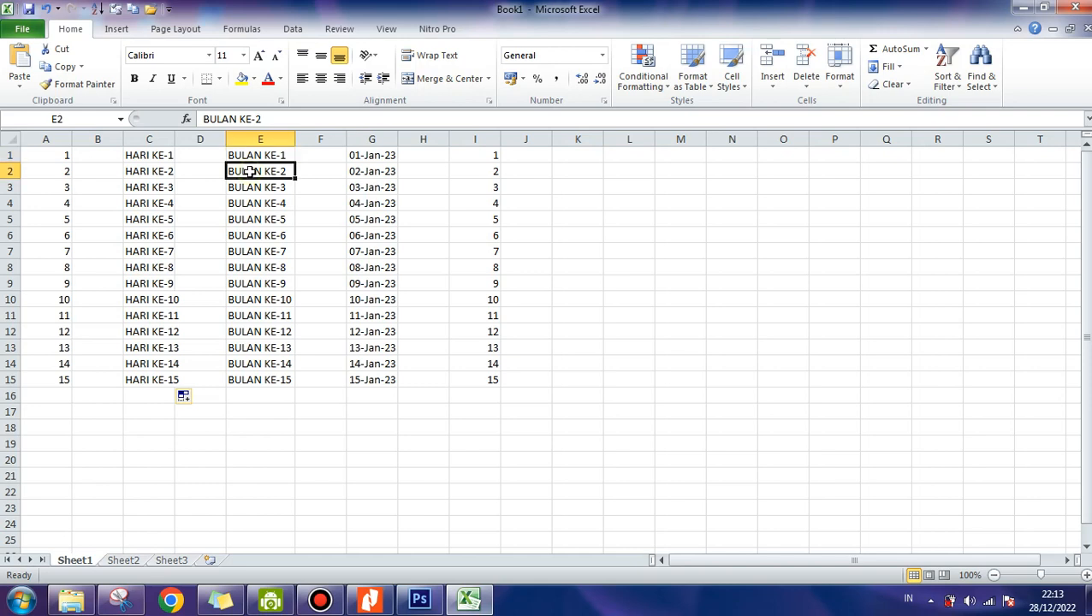
left_click(267, 189)
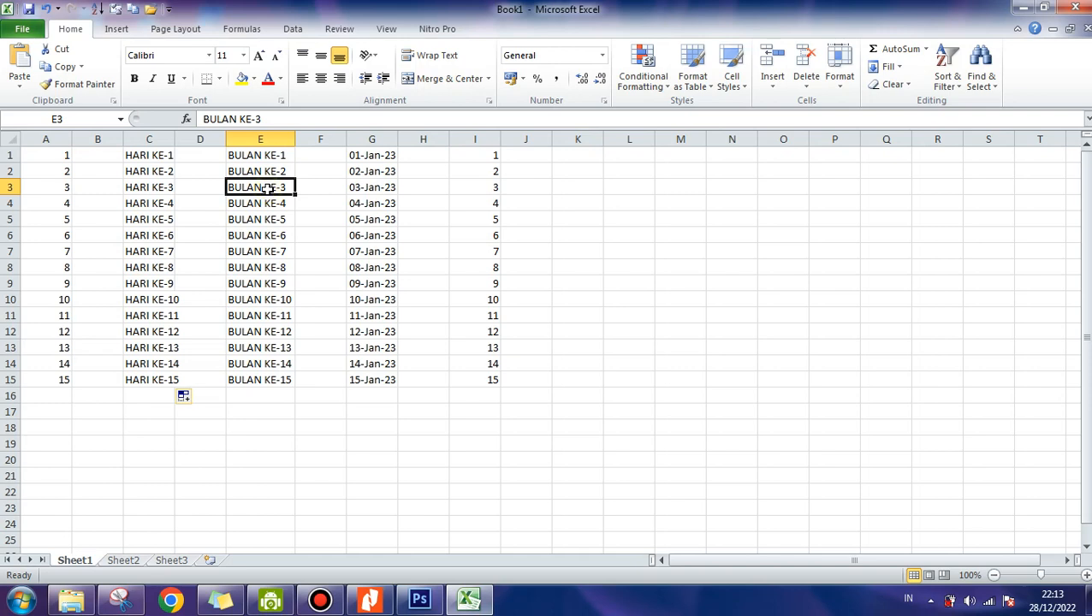
left_click(269, 156)
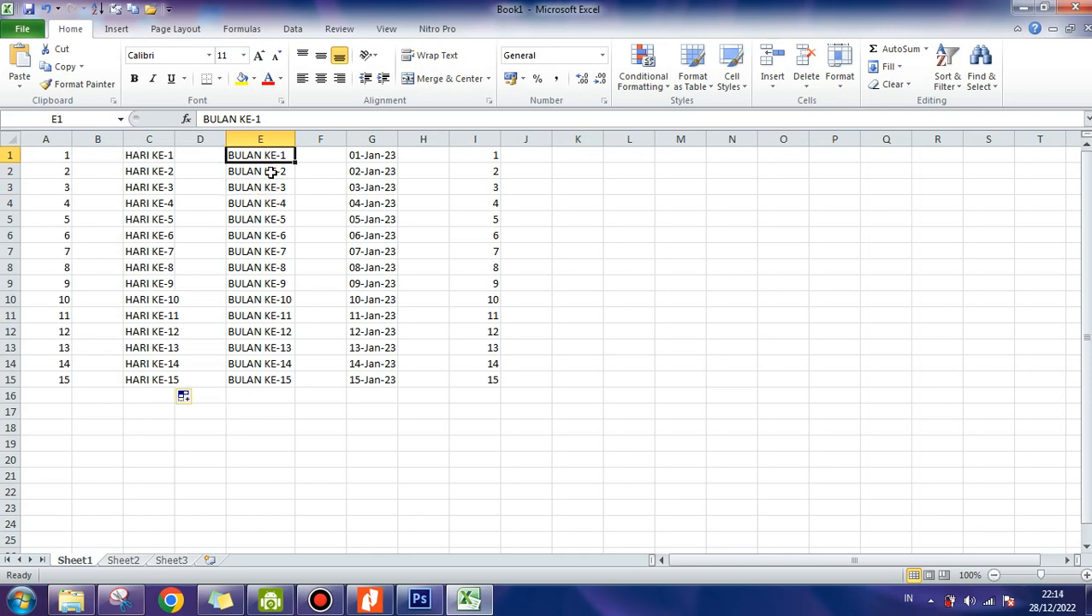
left_click(271, 171)
left_click(270, 188)
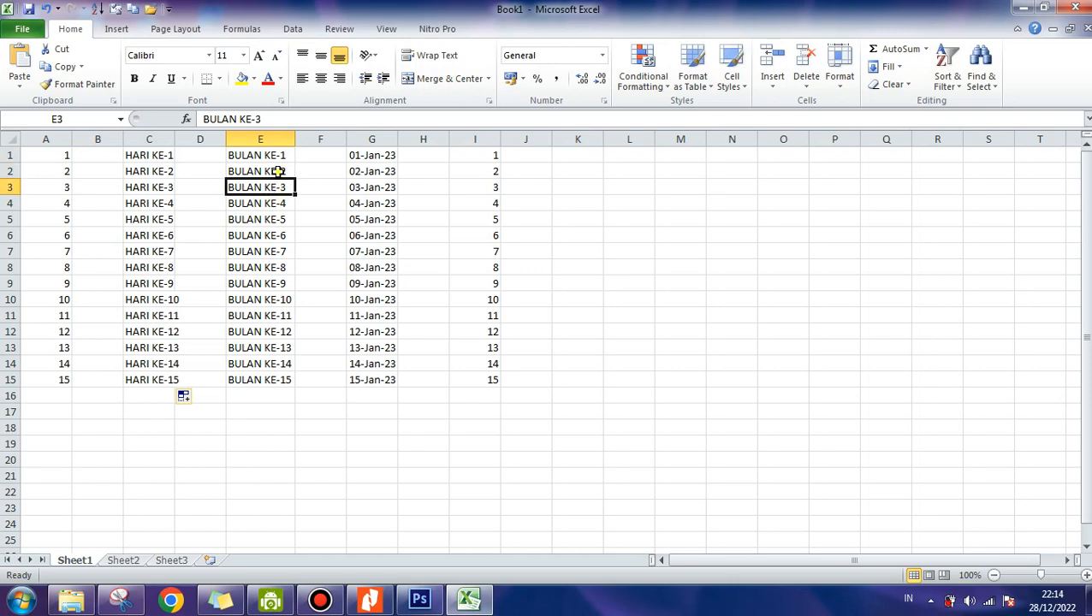
left_click(278, 170)
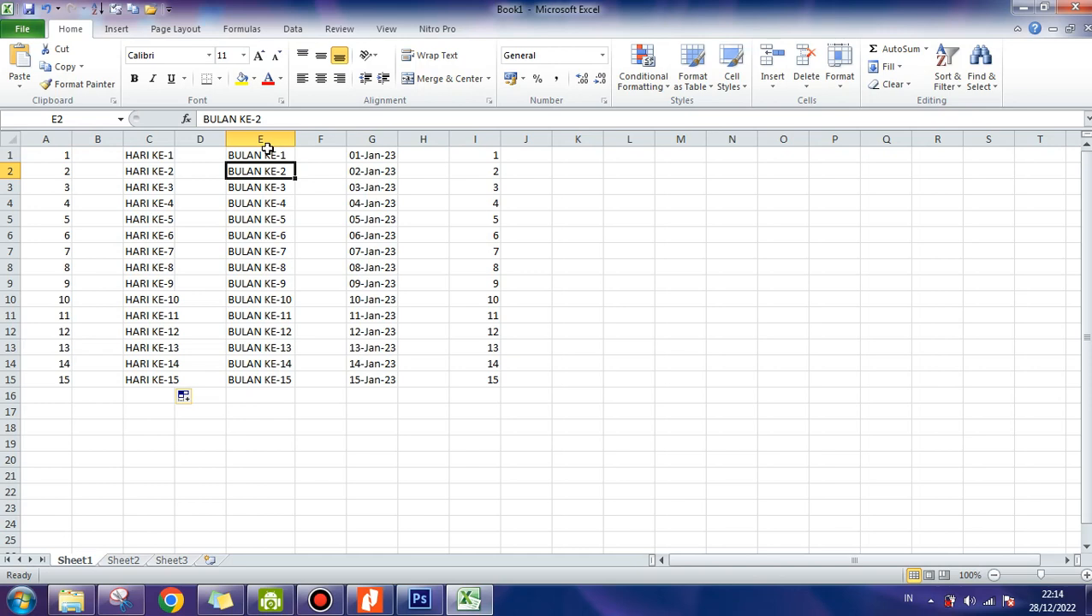
left_click(267, 222)
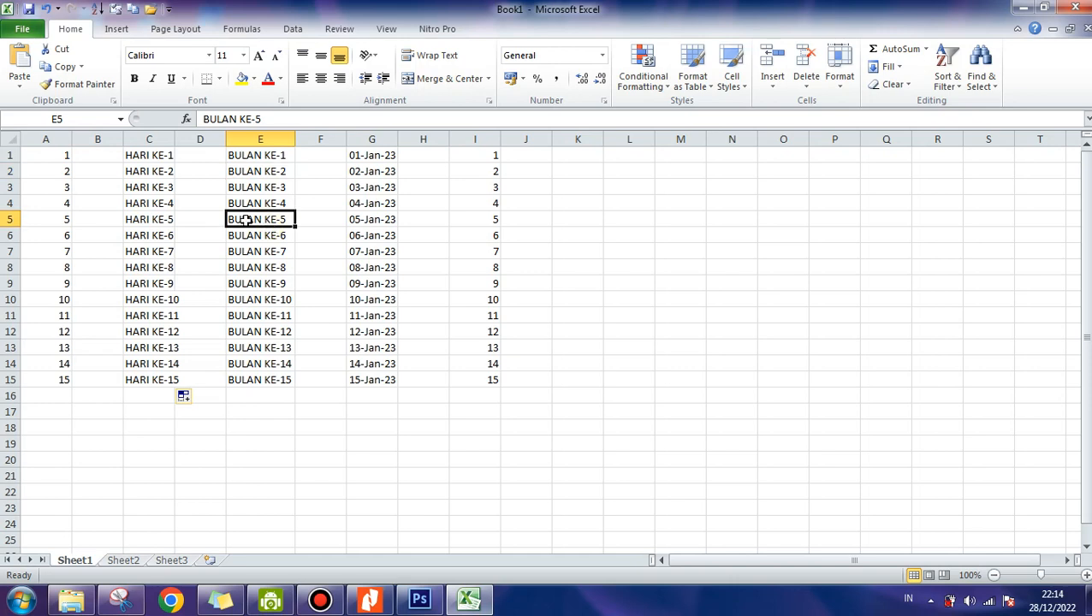
left_click(56, 189)
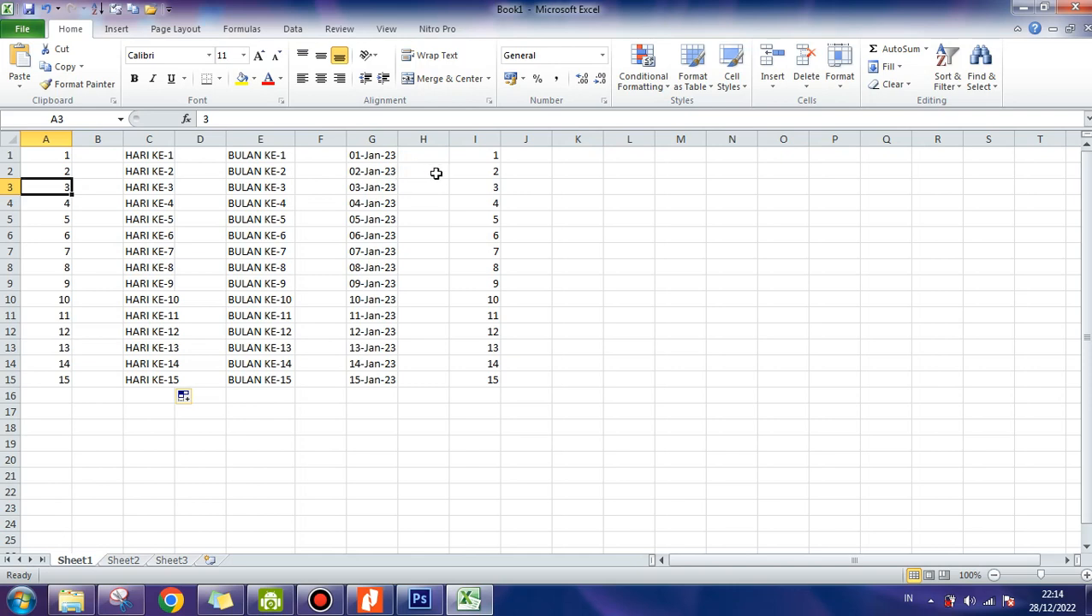
Step: Clear the contents of cells G2 to G16, leaving the first date in G1
left_click(387, 158)
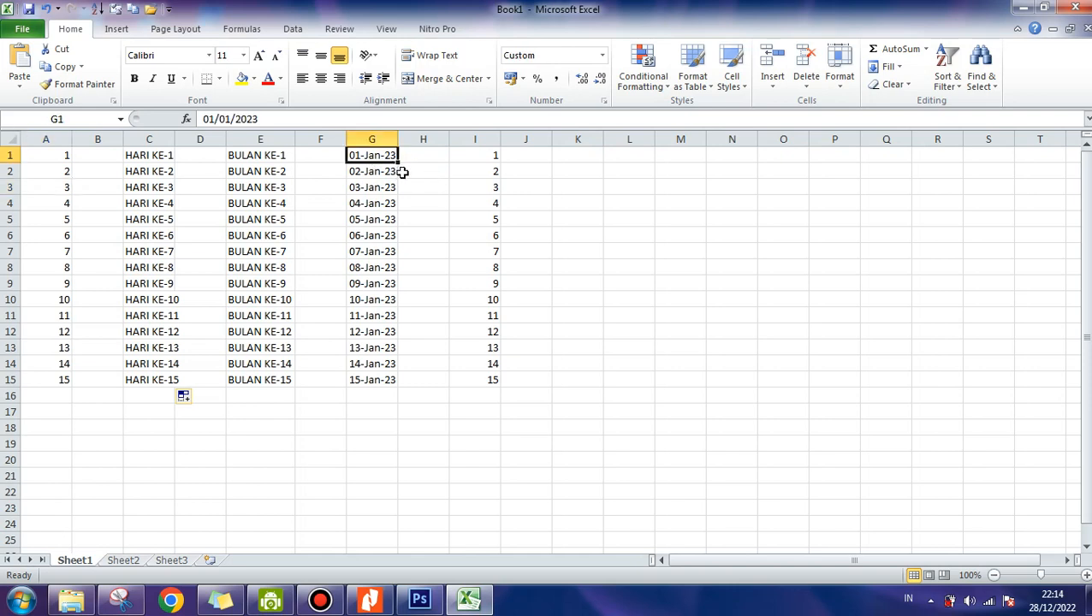
left_click(380, 172)
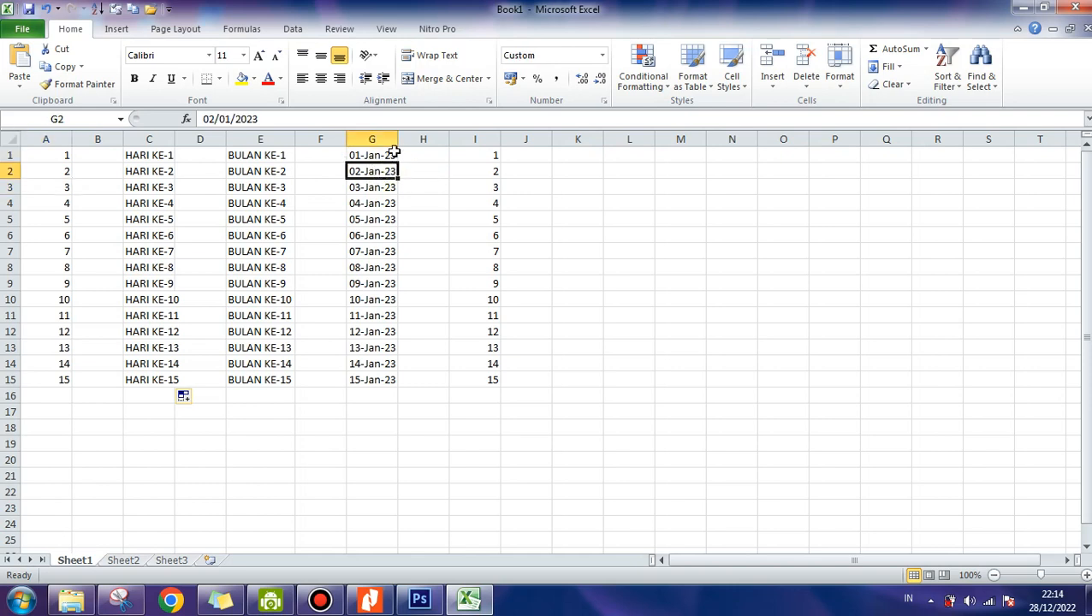
left_click(381, 156)
left_click(377, 185)
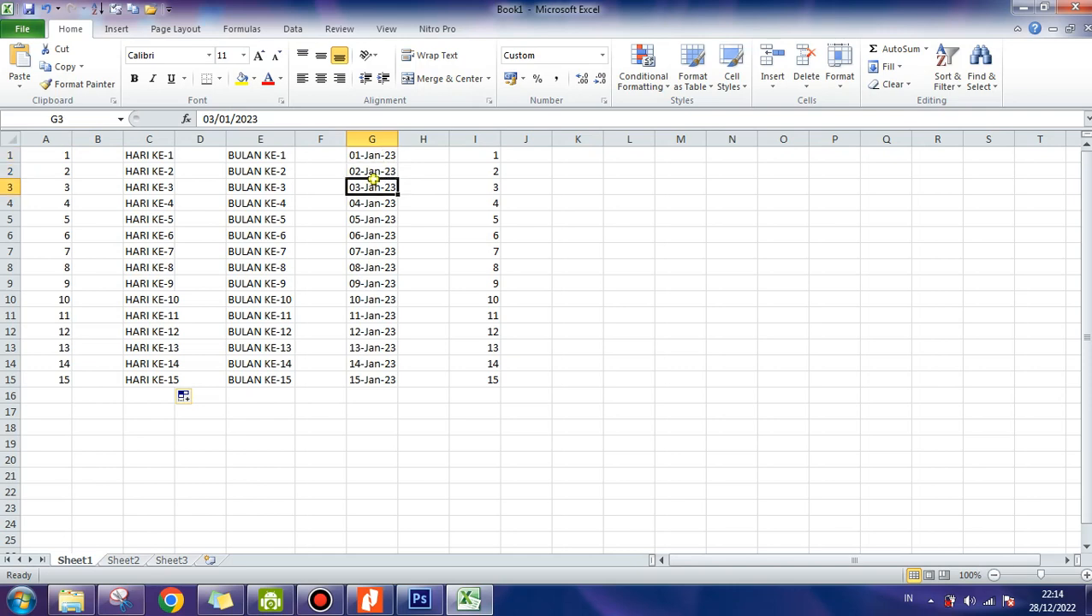
left_click(380, 170)
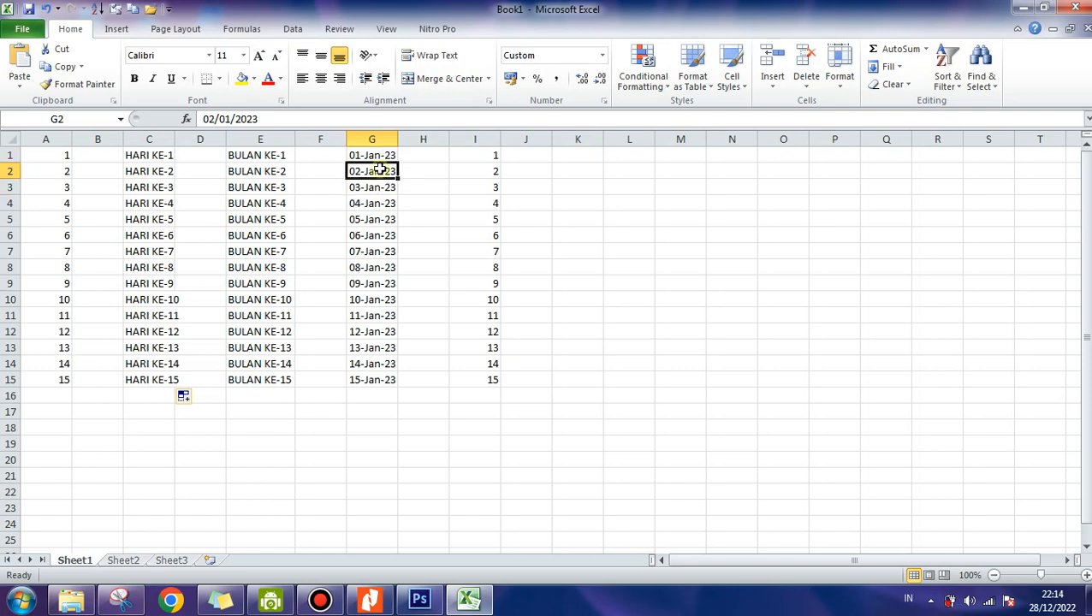
left_click_drag(380, 170, 381, 398)
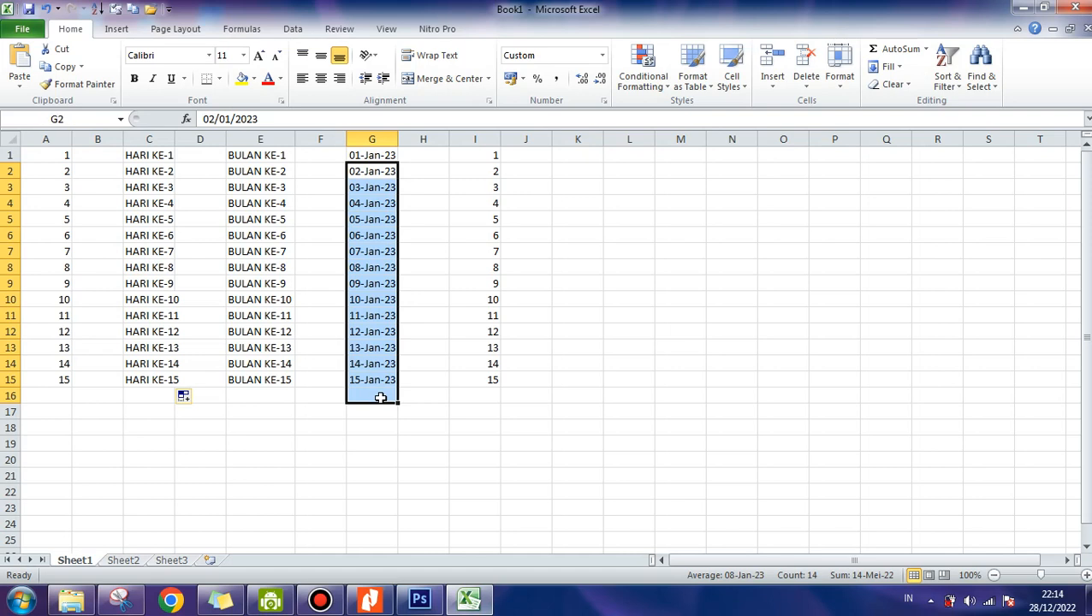
key("Delete")
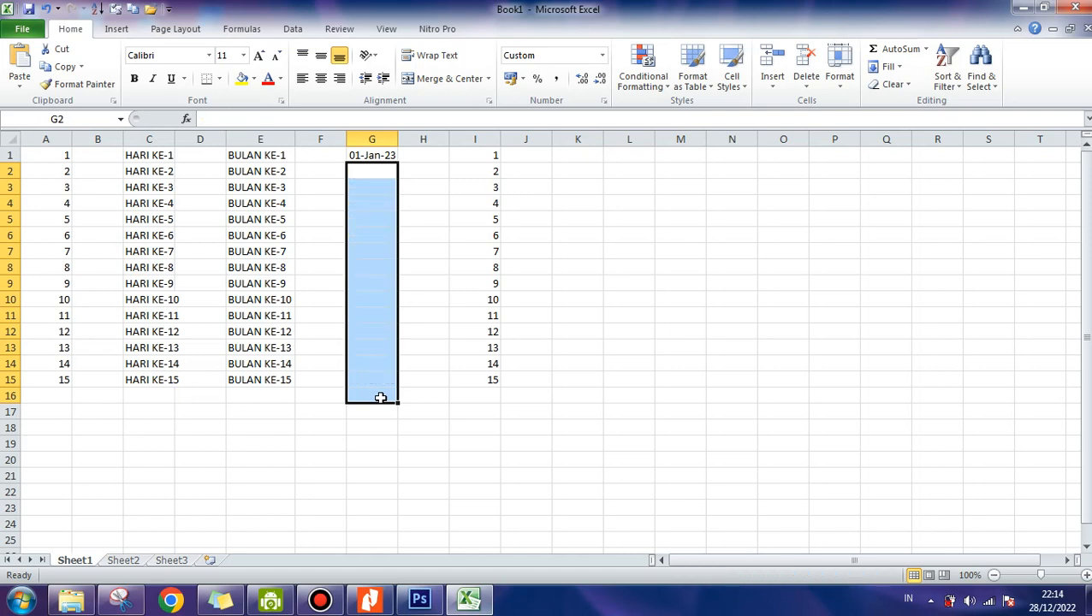
left_click(423, 197)
Step: Enter the date 02-JAN-23 manually in cell G2 and clear that cell again
left_click(367, 174)
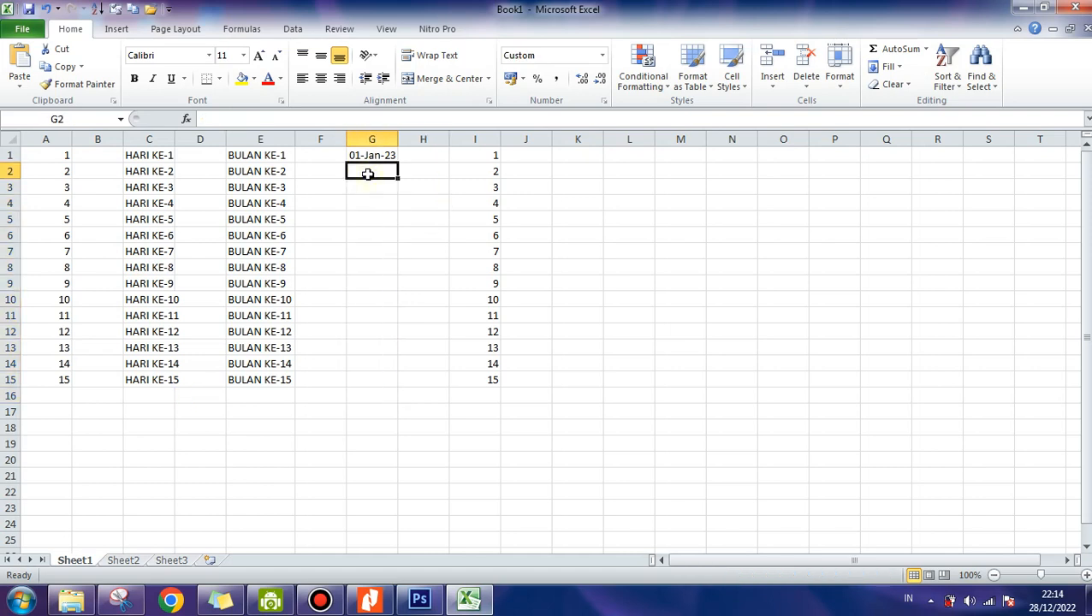
type("0")
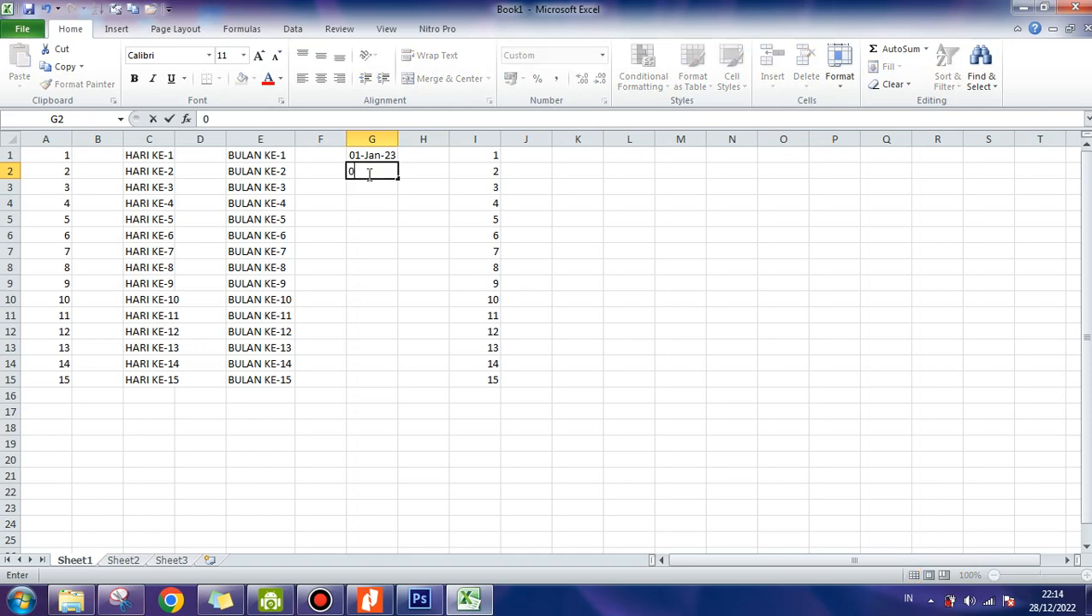
type("2-JAN-23")
key("Return")
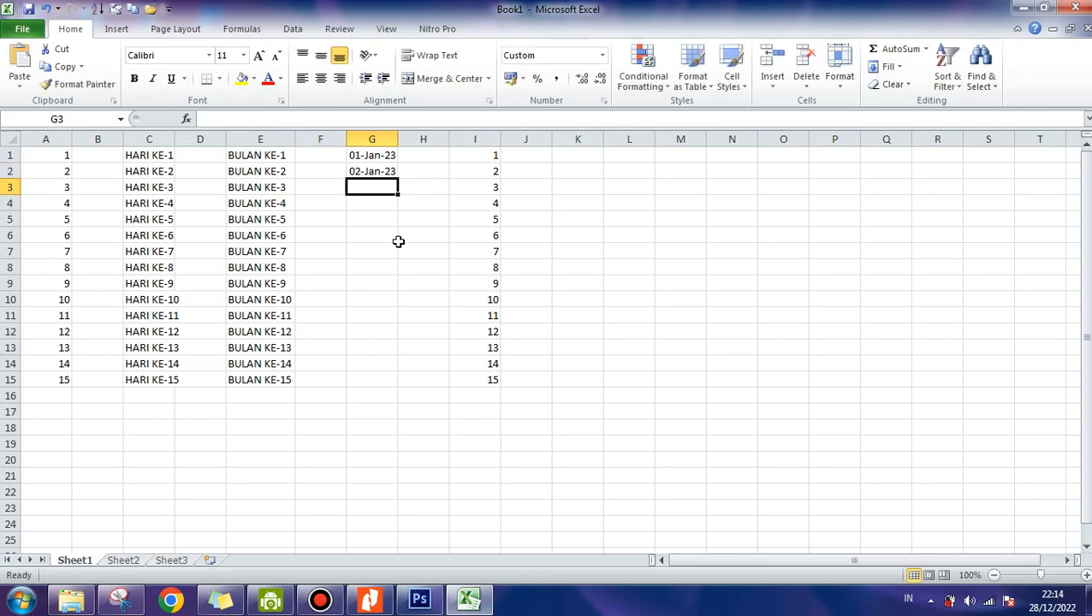
left_click(381, 173)
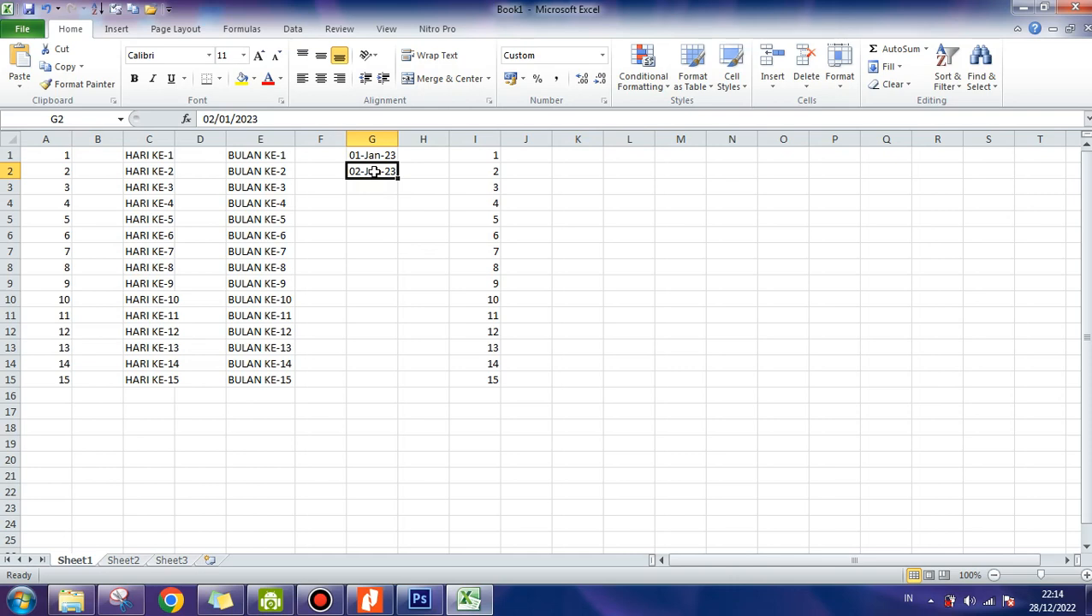
key("Delete")
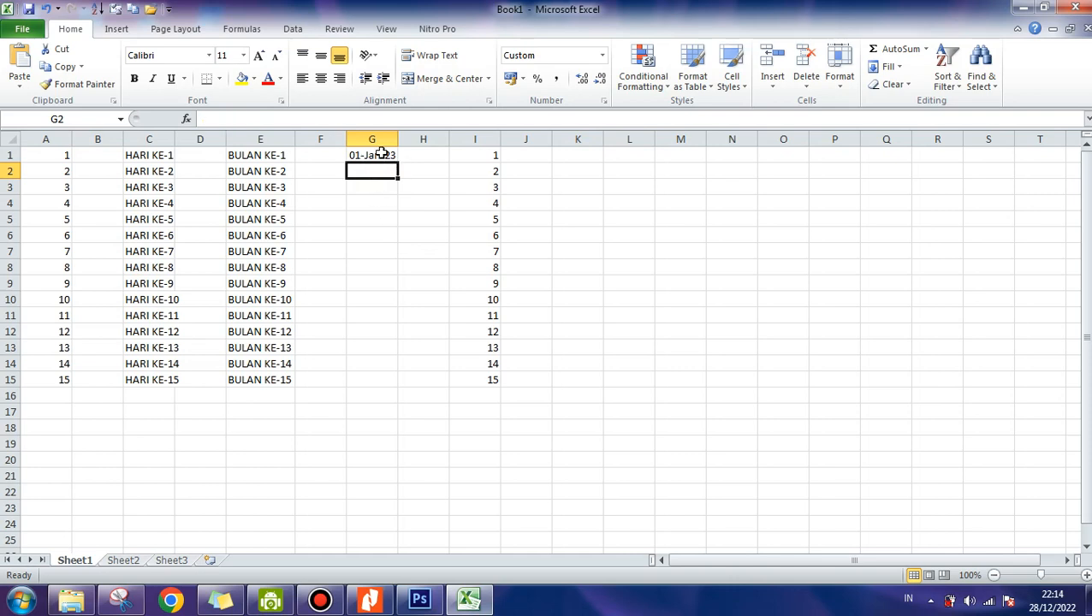
Step: Extend the date series from cell G1 down to G15 with AutoFill
left_click(382, 154)
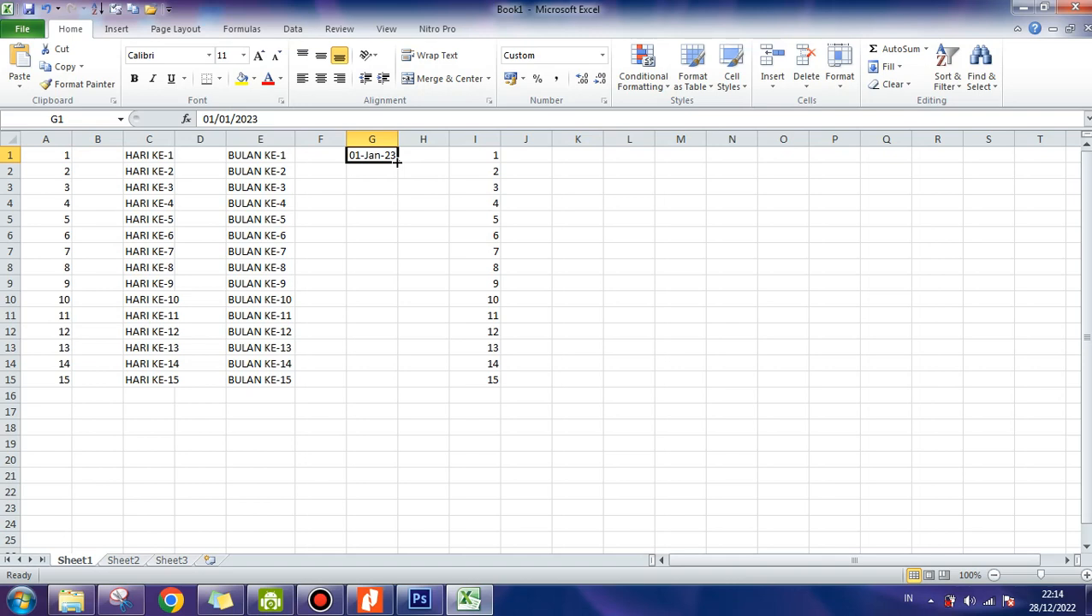
left_click_drag(397, 162, 396, 231)
left_click_drag(396, 237, 390, 385)
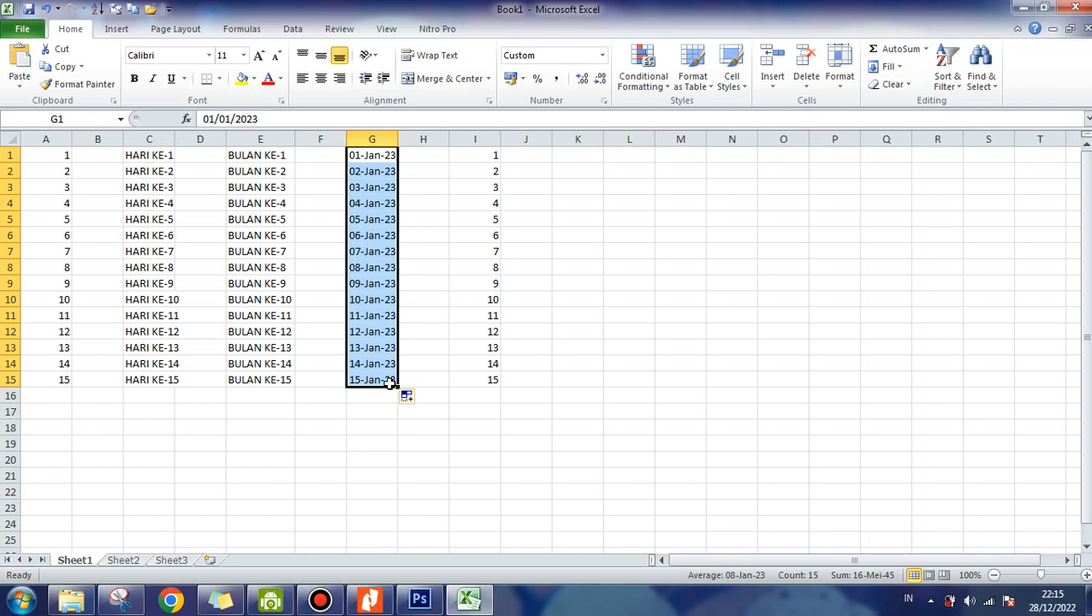
left_click(434, 246)
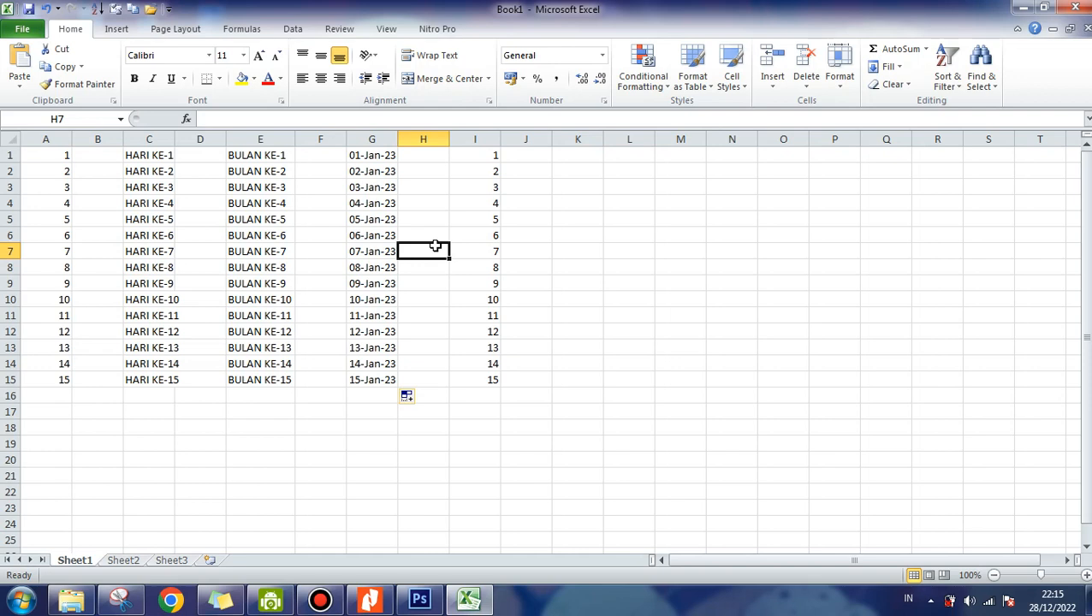
Step: Clear the contents of cells I2 to I16, leaving the starting number 1 in cell I1
left_click(492, 155)
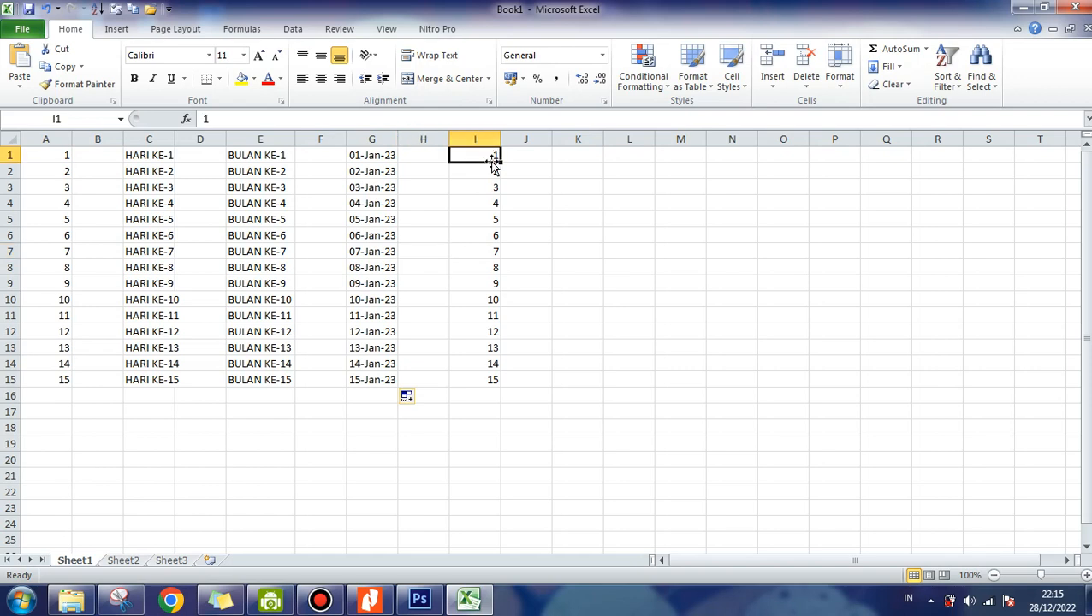
left_click(492, 168)
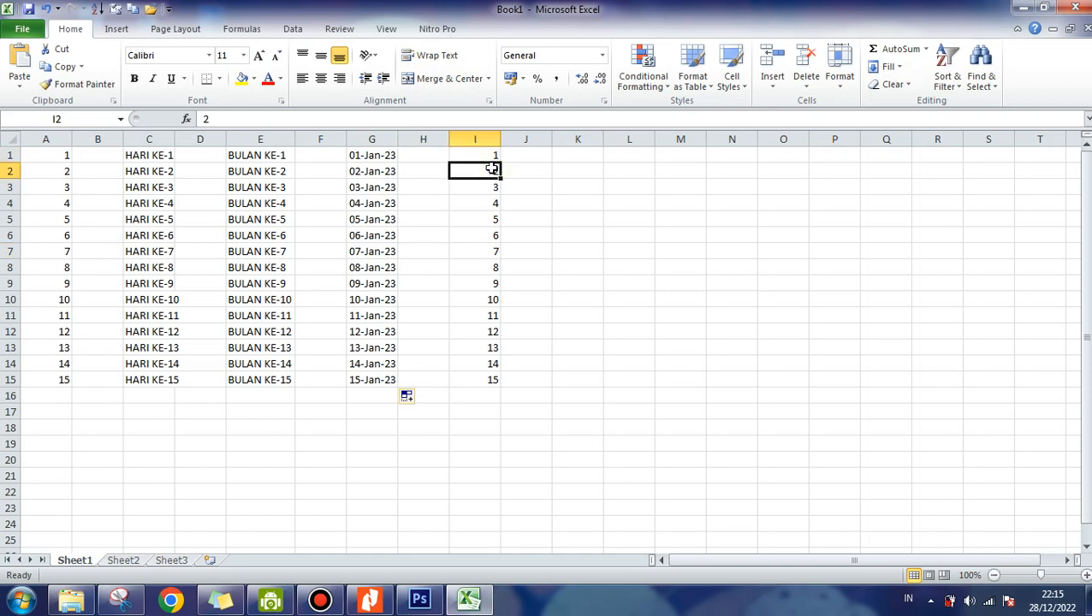
left_click(489, 186)
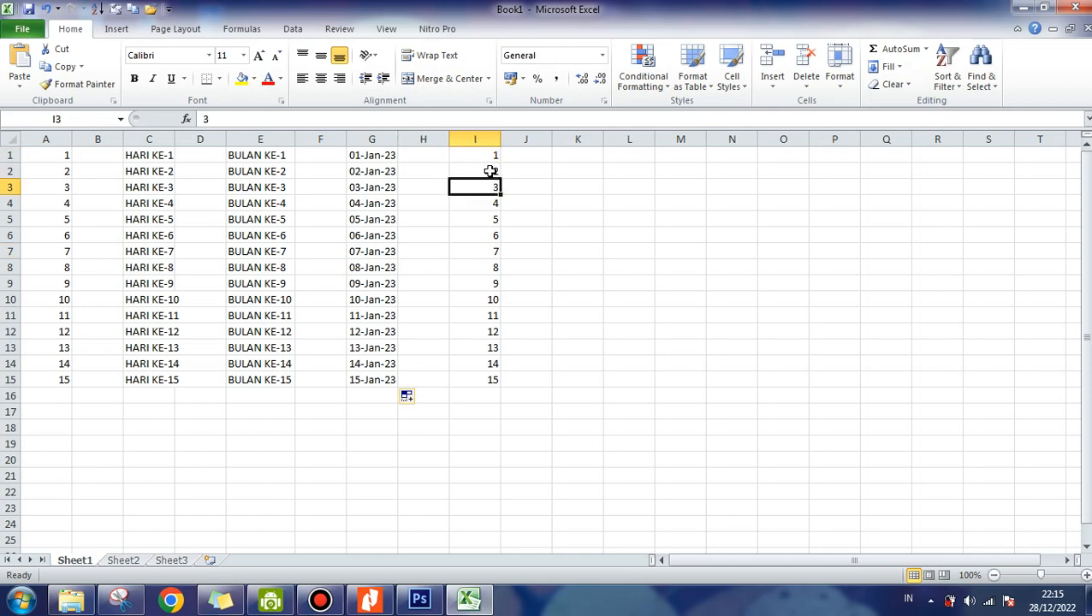
left_click(485, 170)
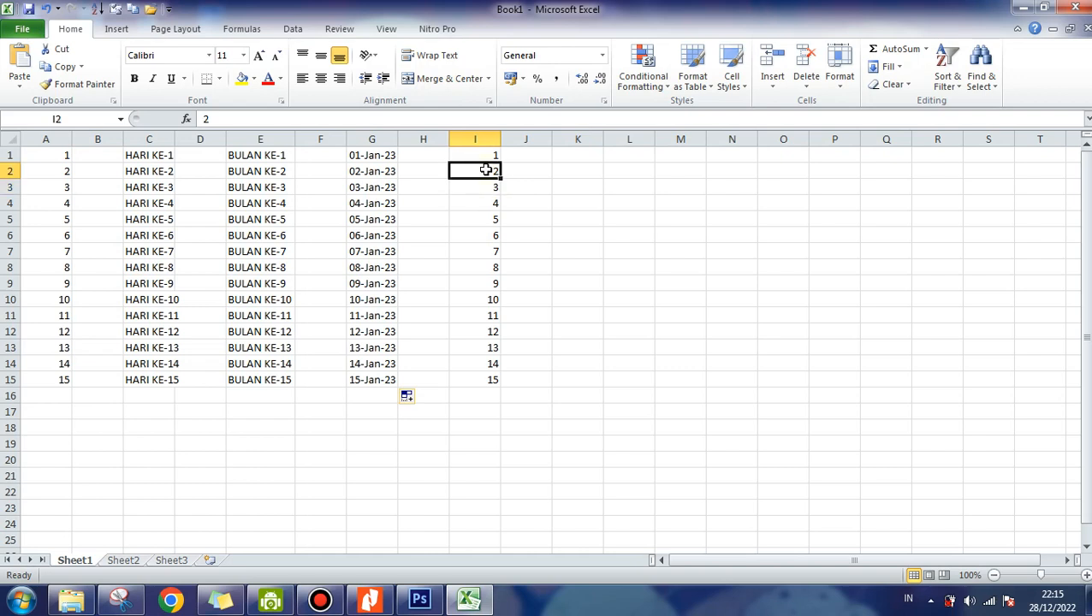
left_click_drag(485, 170, 488, 379)
key("BackSpace")
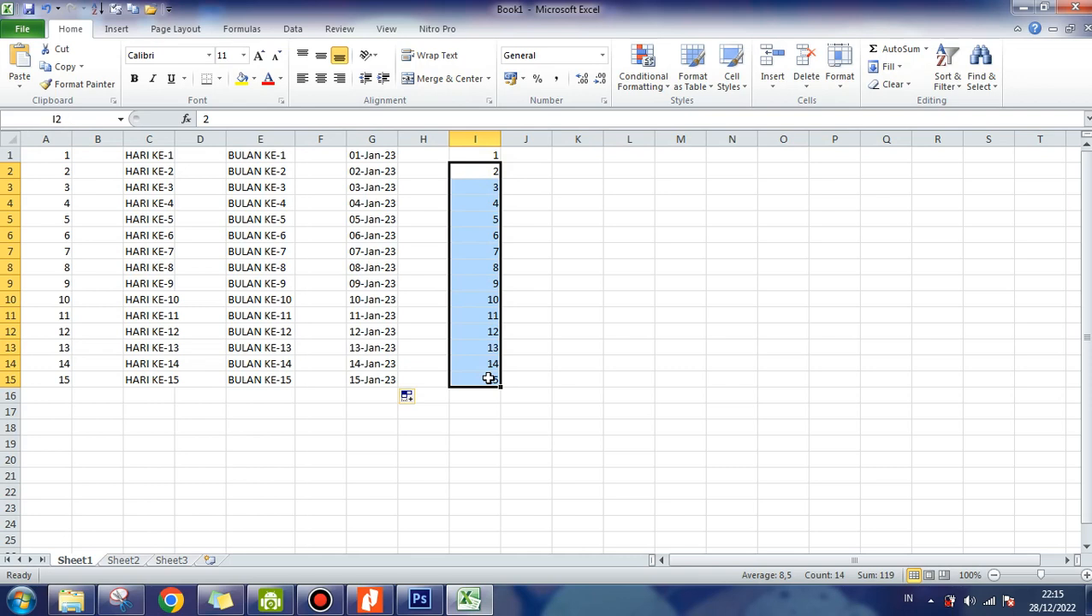
left_click(528, 300)
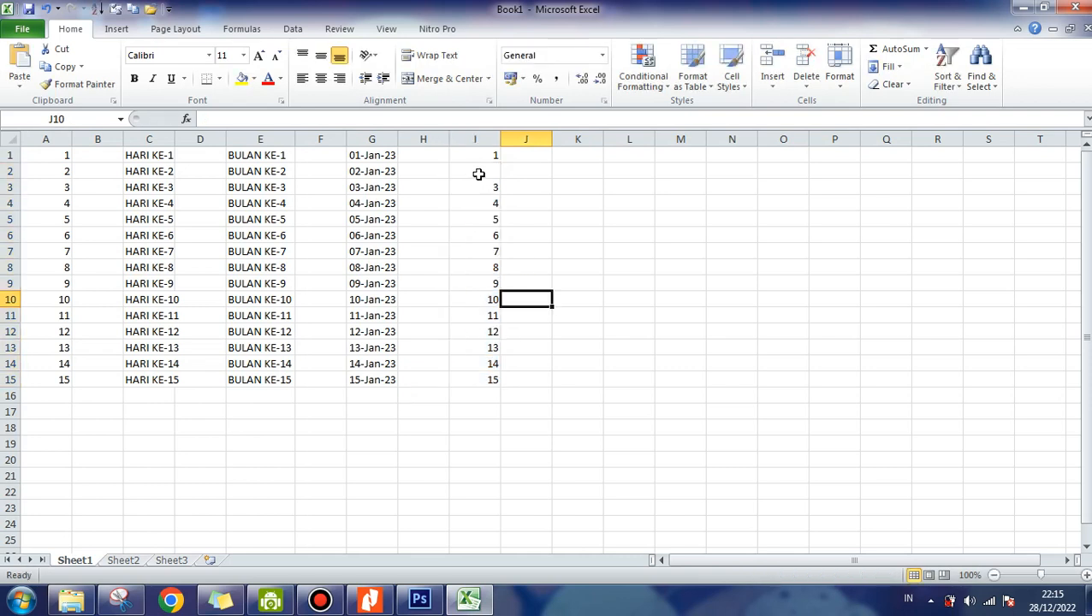
left_click_drag(478, 173, 472, 392)
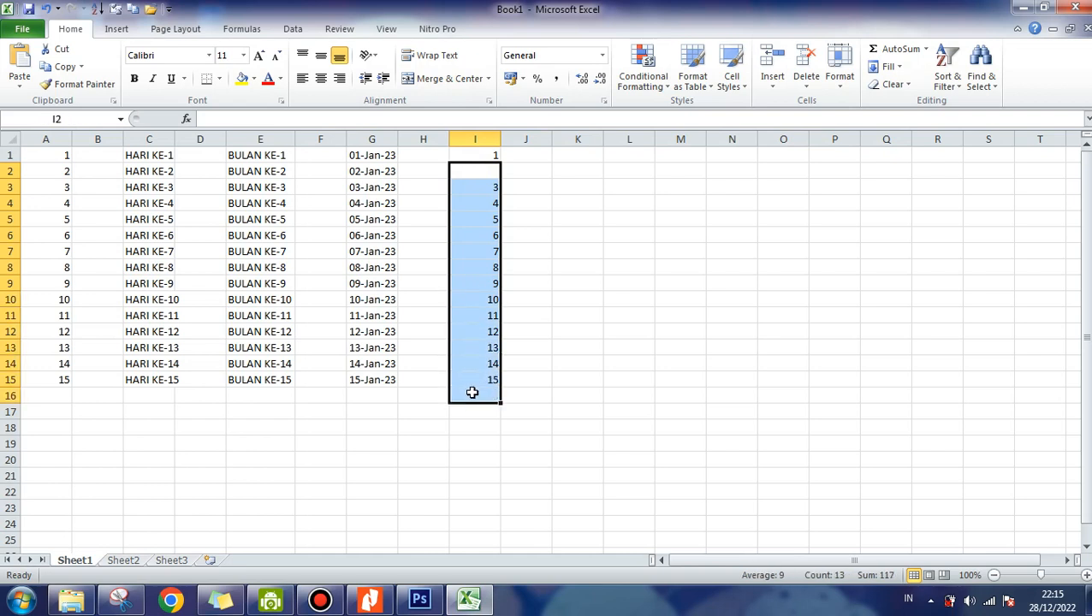
key("Delete")
left_click(528, 170)
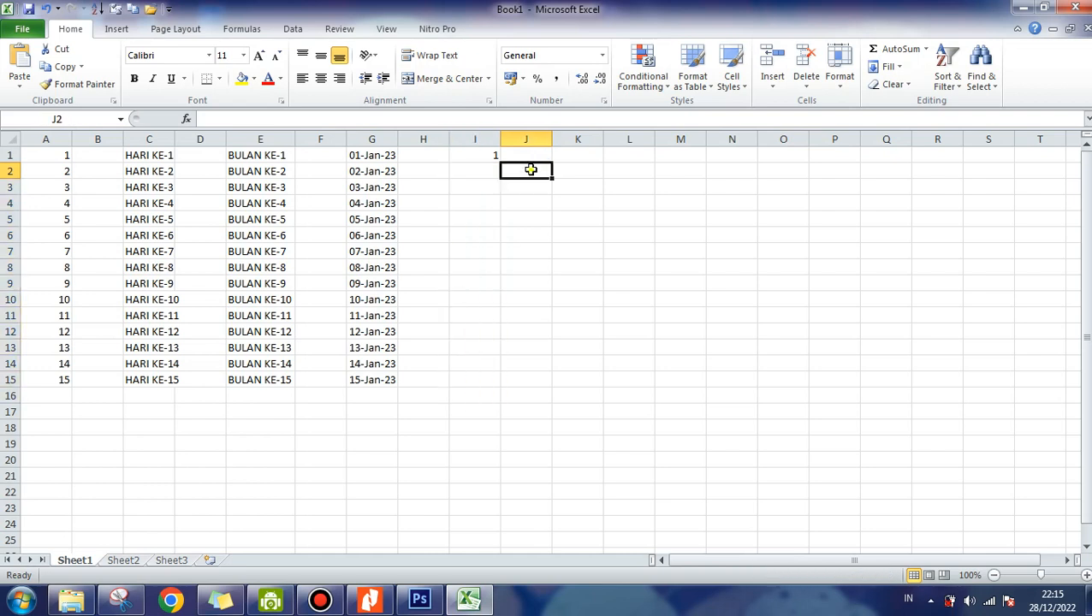
Step: Enter 2 manually in cell I2 and clear that cell again
left_click(488, 171)
type("2")
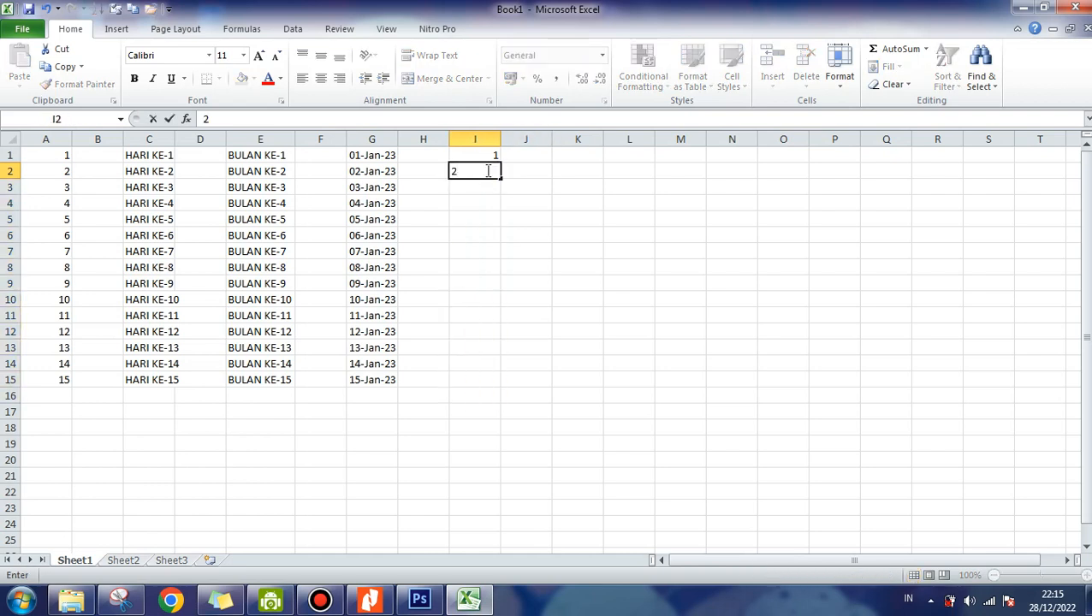
key("Return")
mouse_move(490, 156)
left_mouse_down()
mouse_move(500, 177)
mouse_move(497, 497)
mouse_move(497, 385)
mouse_move(471, 168)
left_mouse_up()
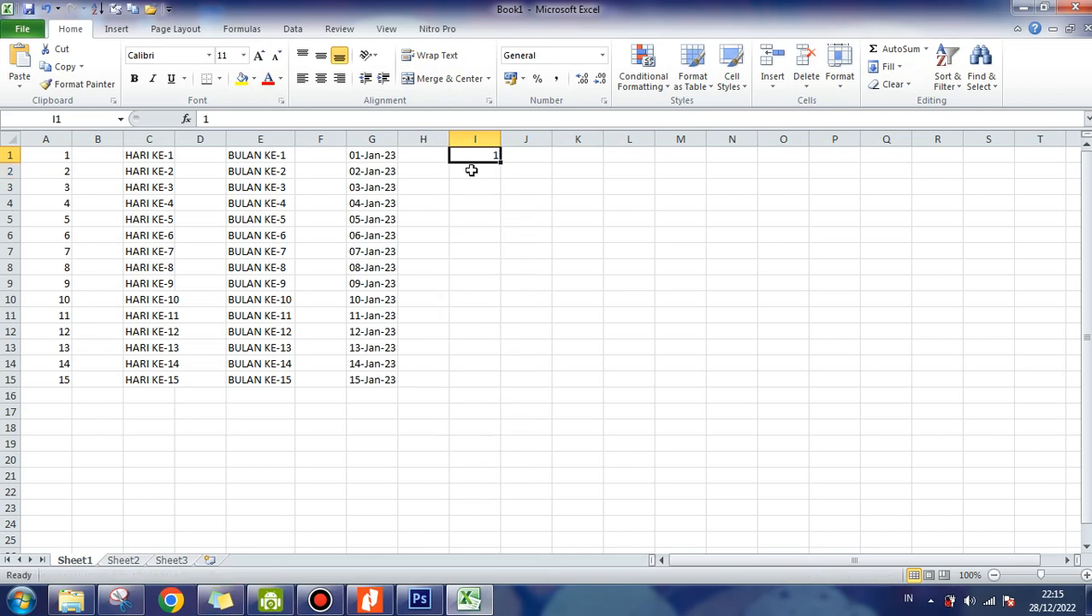
left_click(481, 187)
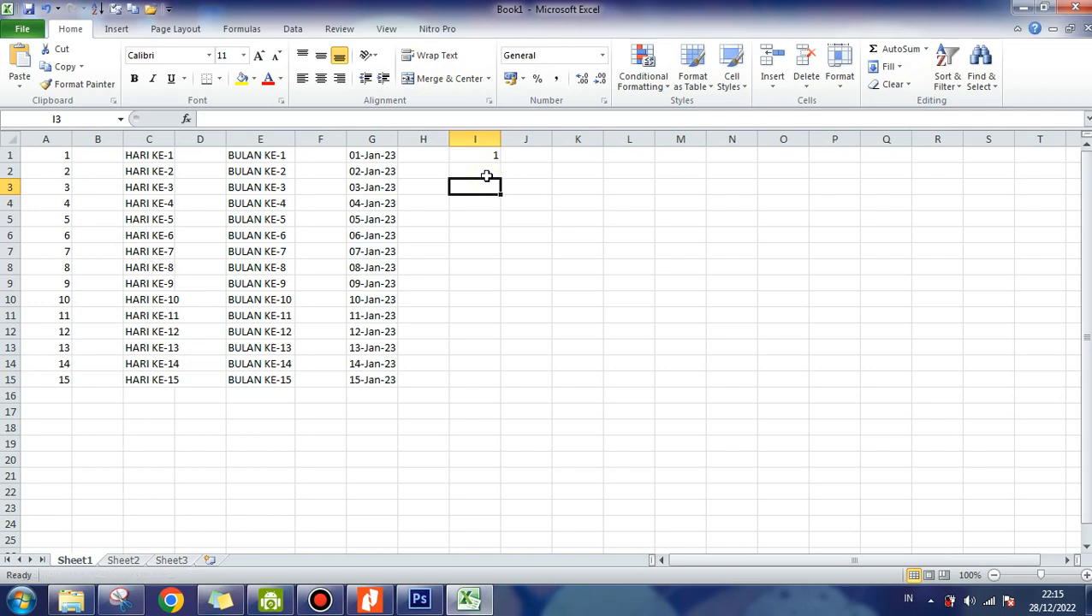
left_click(491, 167)
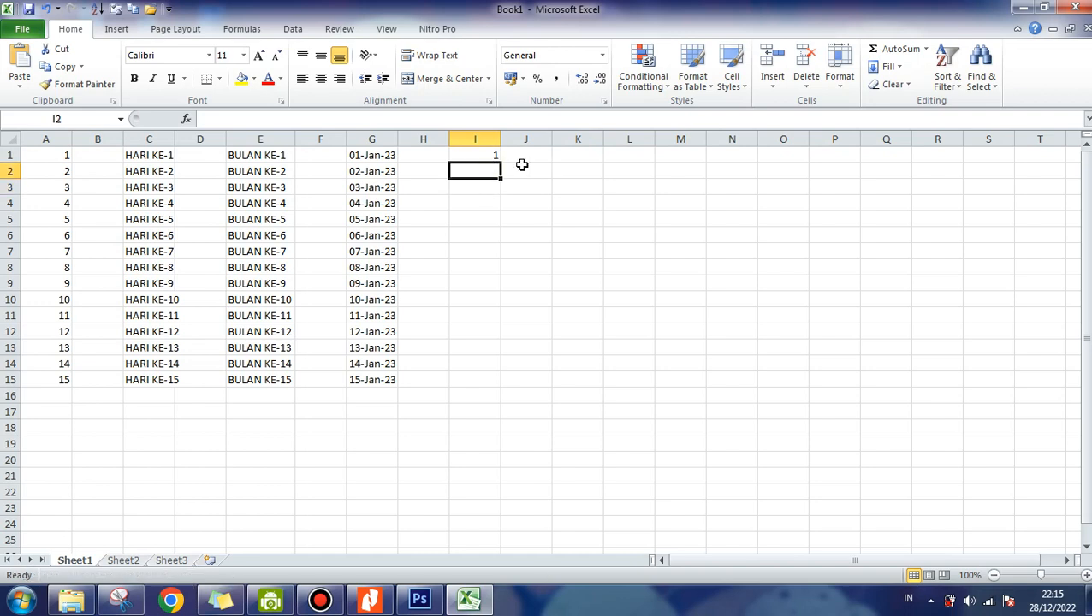
left_click(478, 154)
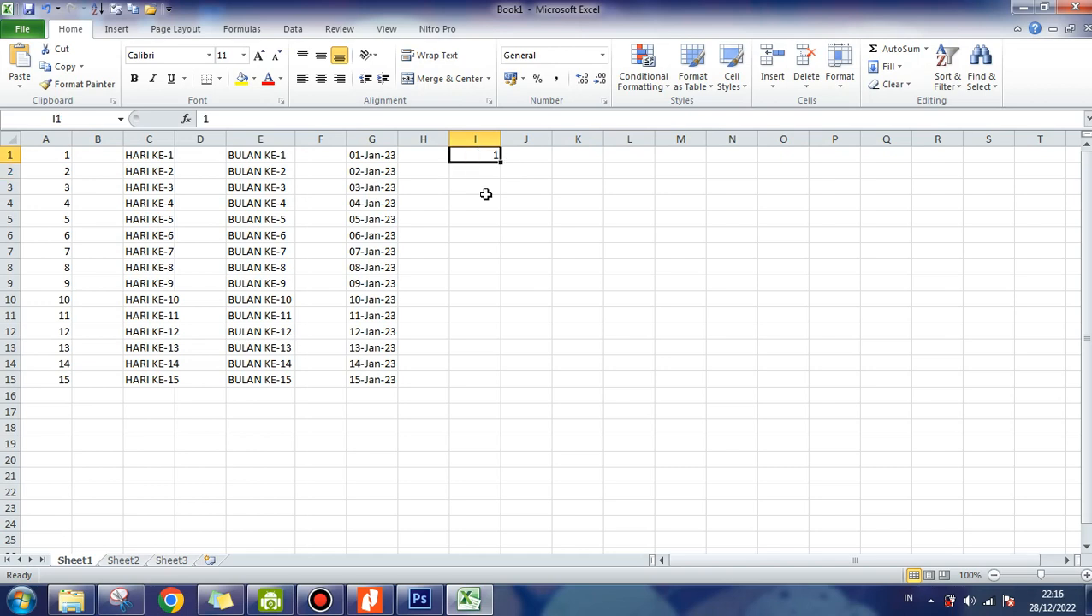
left_click(483, 172)
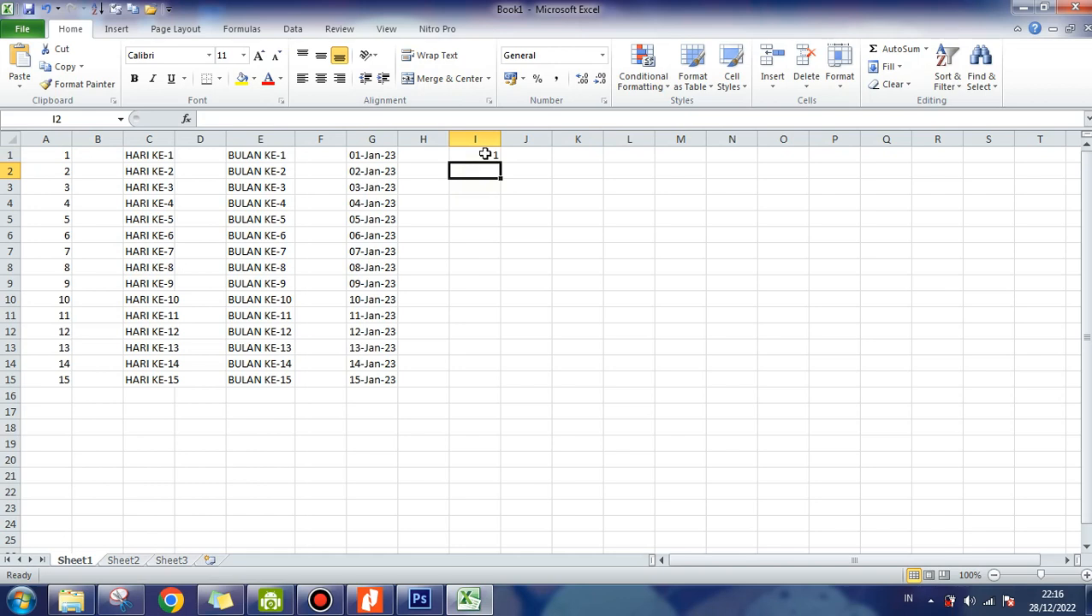
Step: Enter 1 as the starting number in cell I1
left_click(485, 154)
type("1")
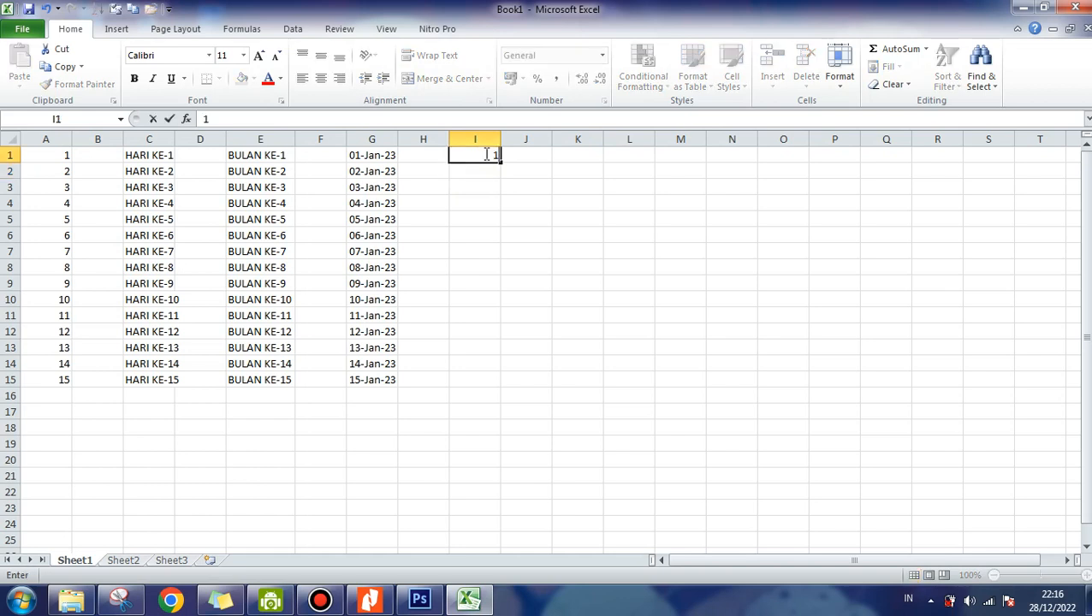
key("Return")
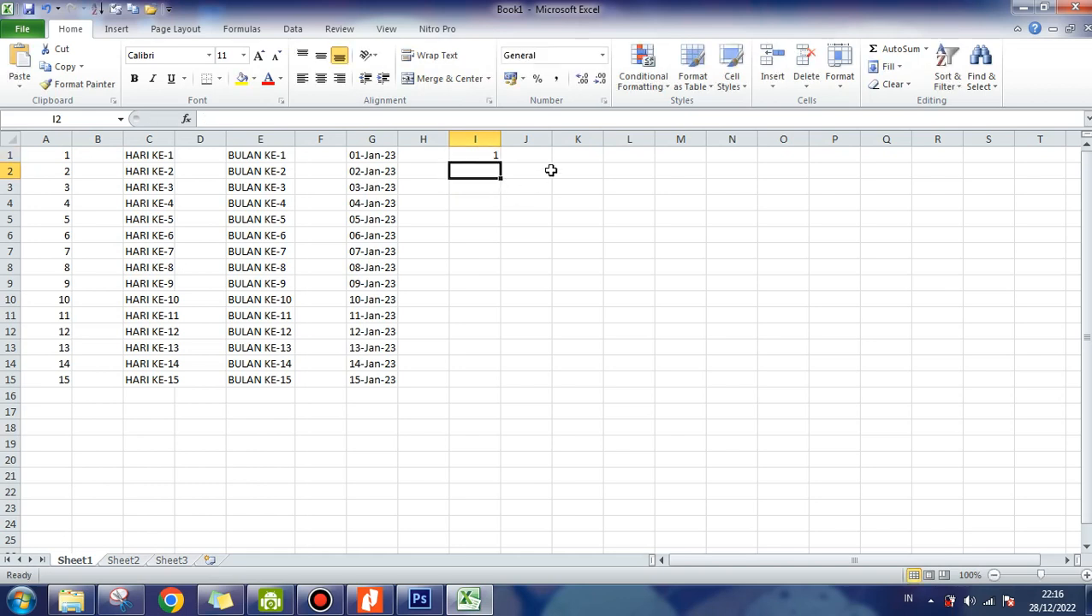
Step: Fill a linear series down the column from cell I1 using Fill Series, with series in Columns and stop value 20
left_click(491, 155)
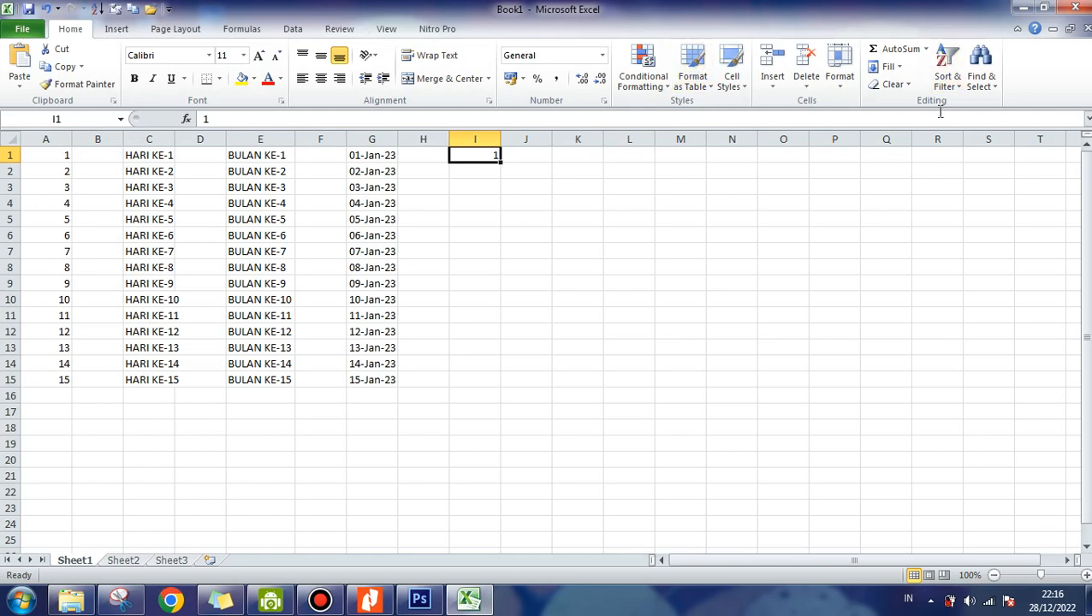
left_click(905, 74)
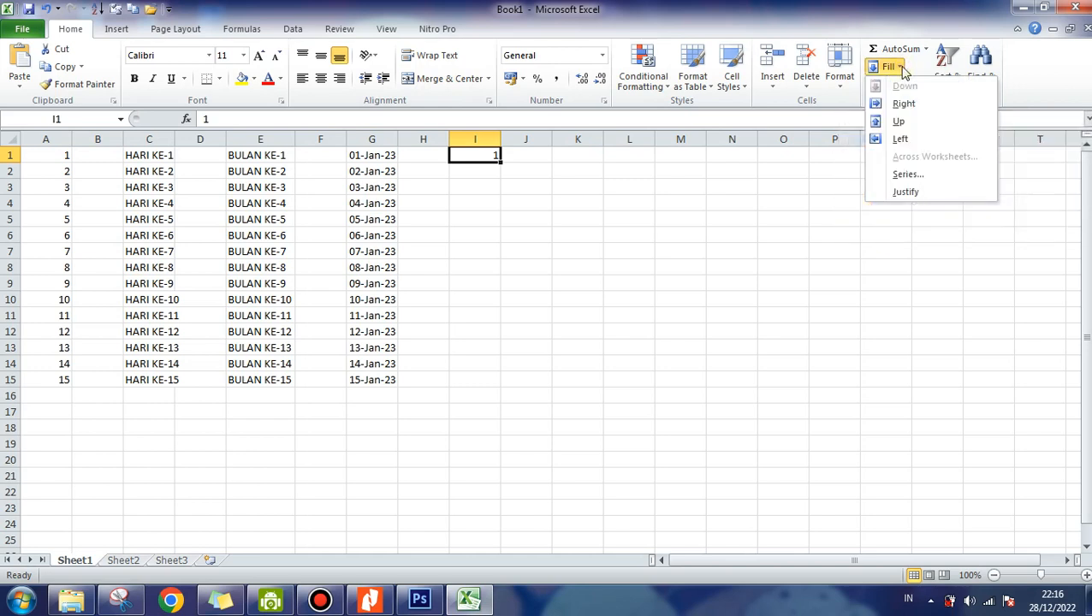
left_click(924, 177)
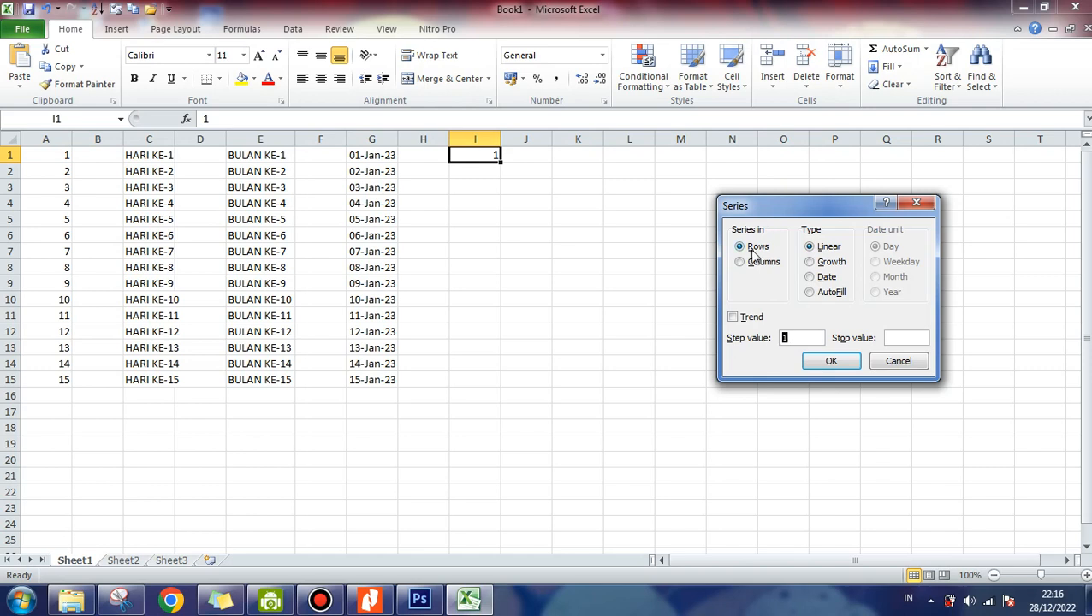
left_click(740, 263)
left_click(910, 338)
type("20")
left_click(834, 364)
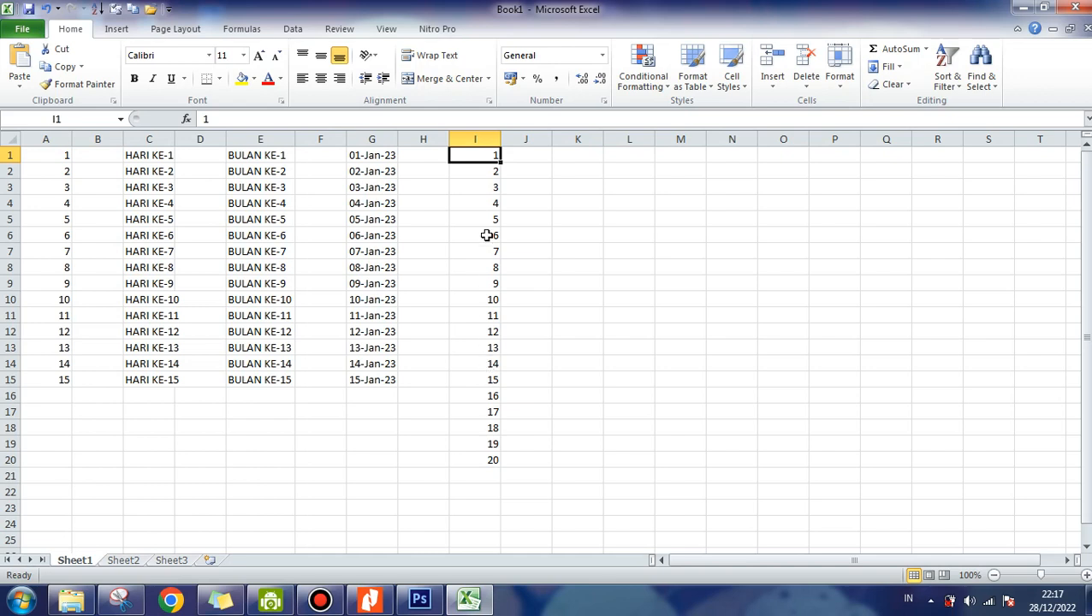
Step: Refill cells I1 to I20 with AutoFill and clear the contents of that whole range
left_click(481, 167)
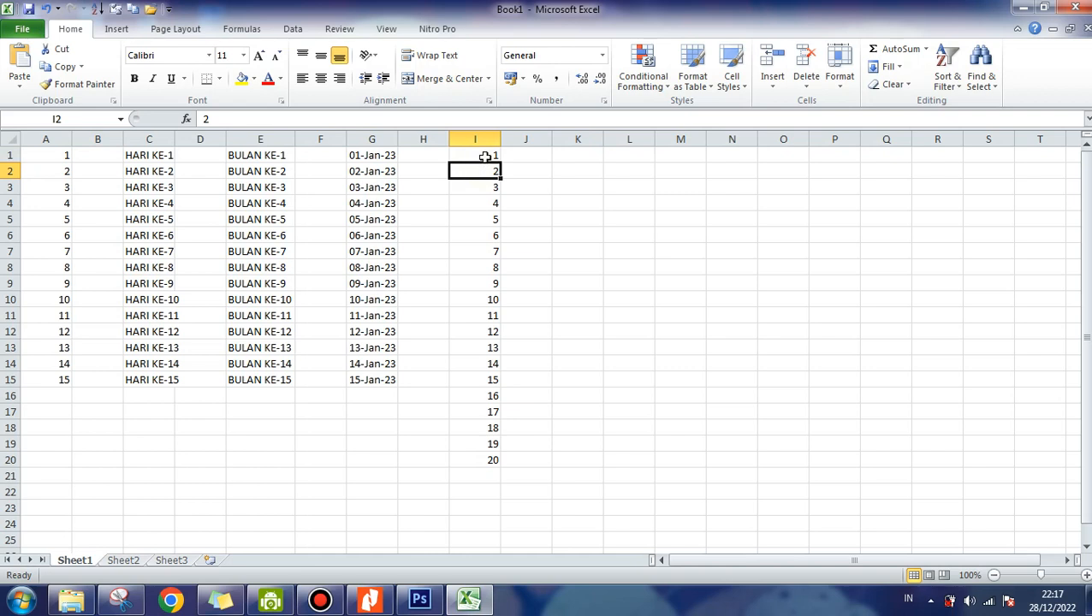
left_click(486, 156)
left_click_drag(485, 160, 509, 468)
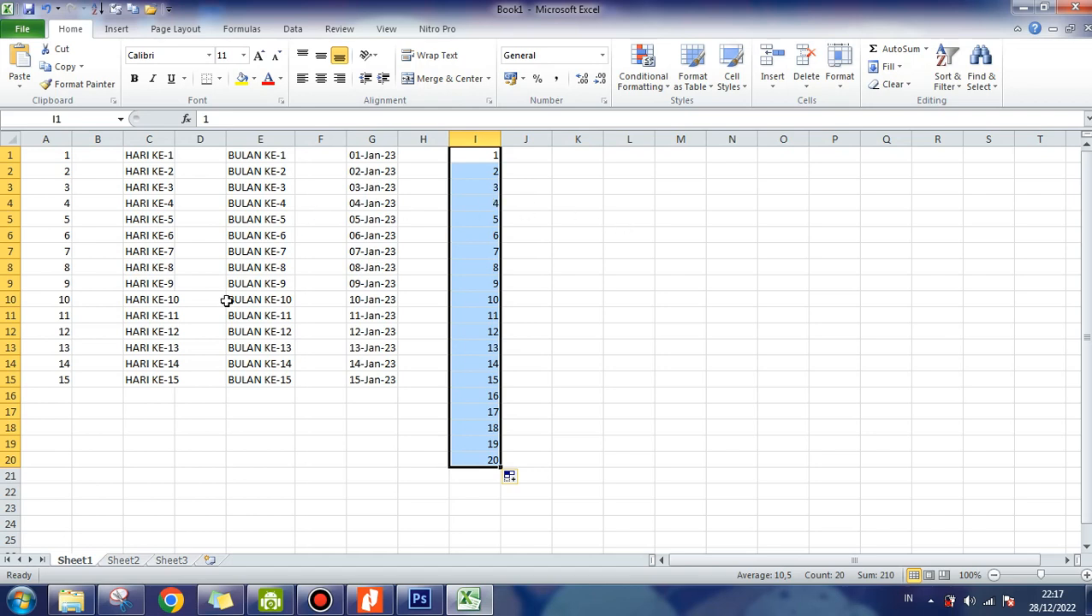
key("Delete")
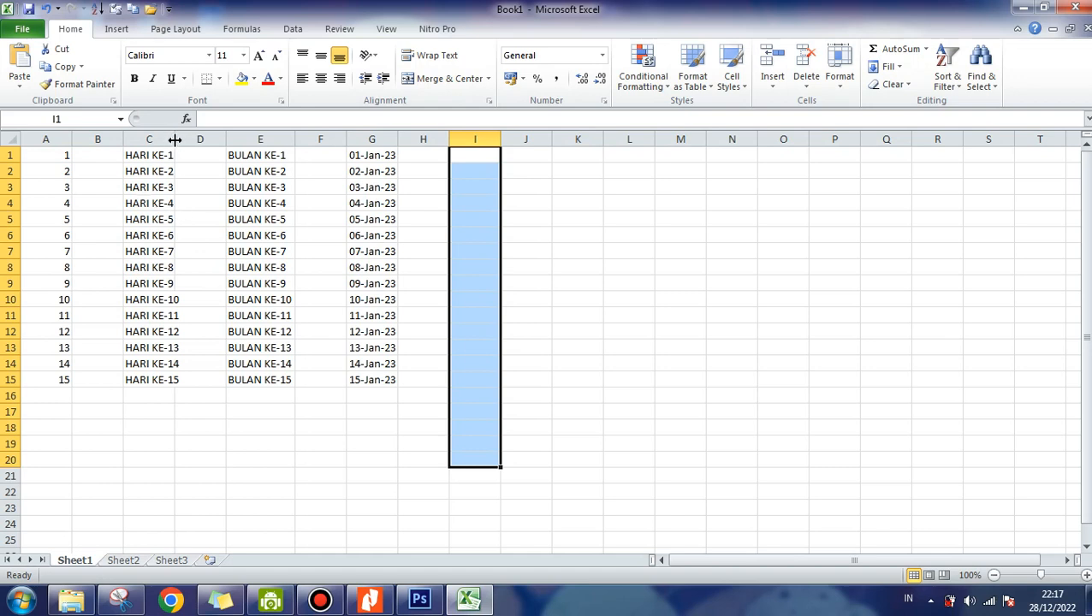
Step: Examine how the longer HARI KE labels from row 10 downward fit the width of column C beside column D
left_click(155, 300)
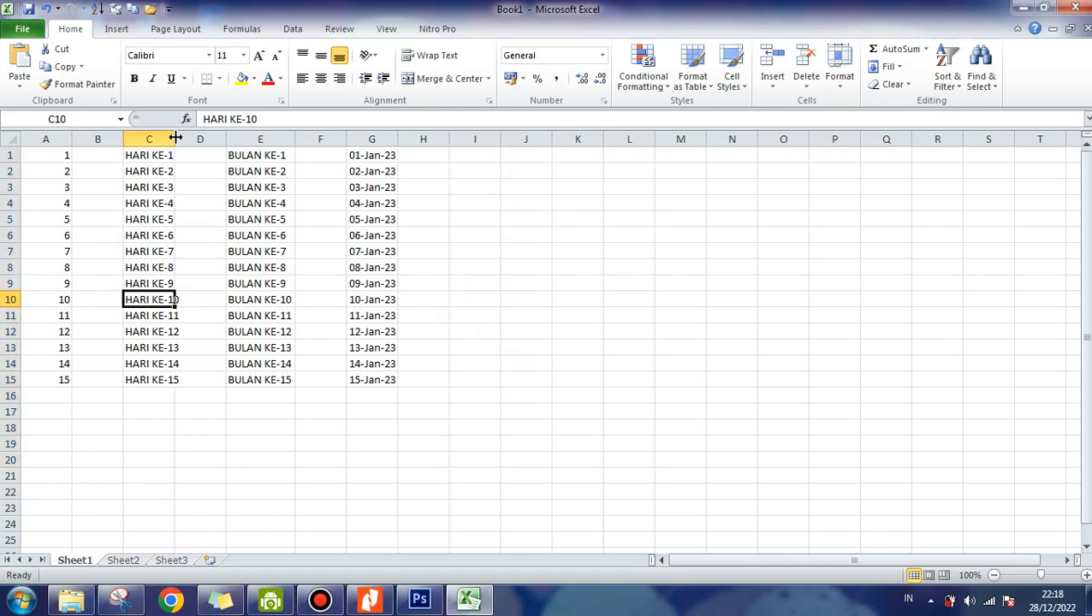
left_click_drag(176, 138, 175, 138)
left_click(155, 348)
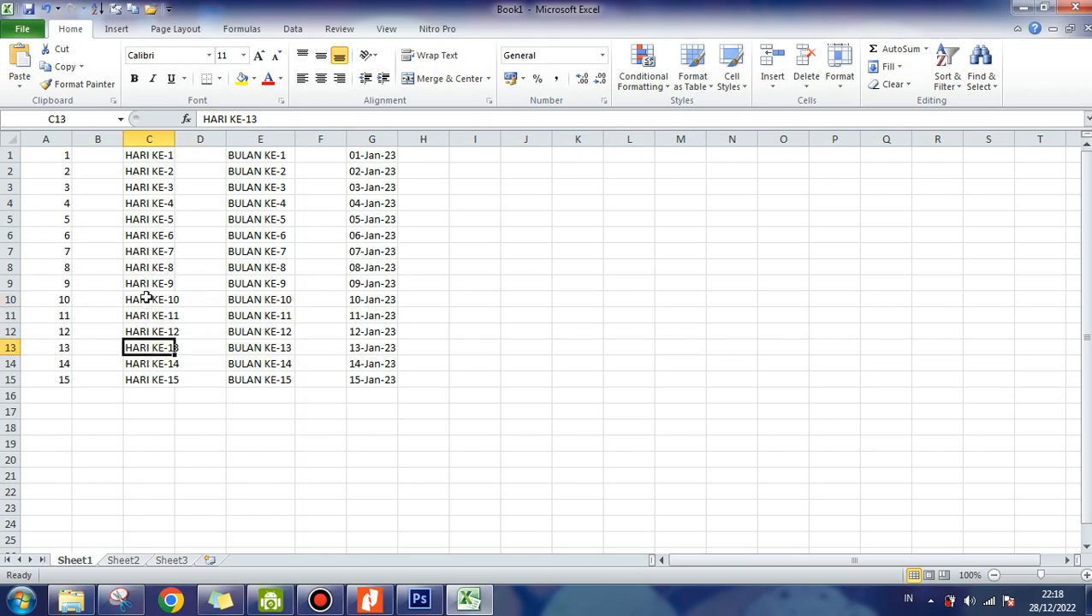
left_click(148, 299)
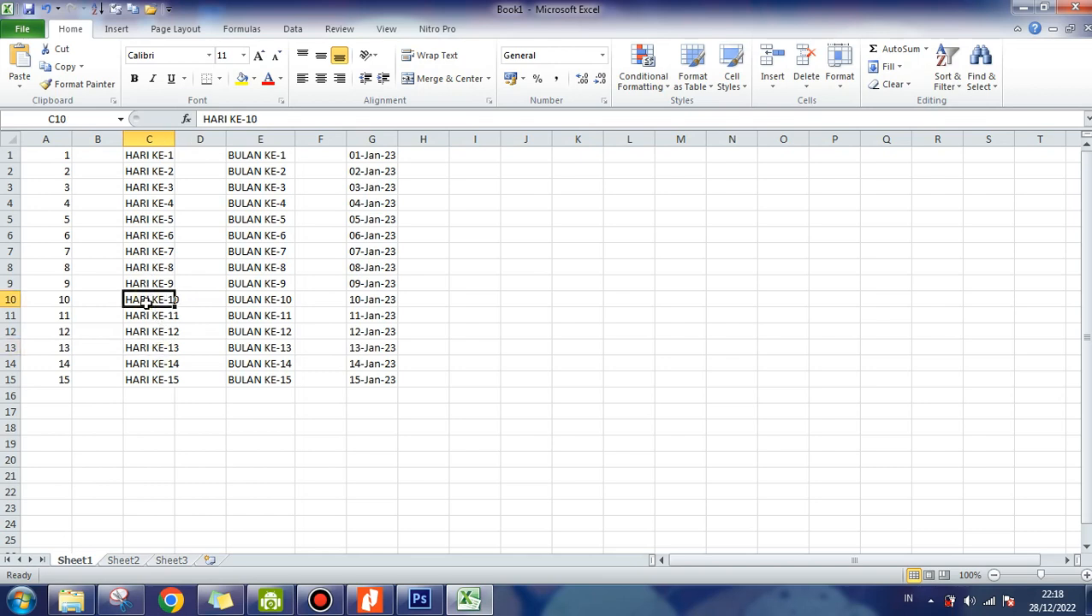
left_click_drag(147, 301, 187, 298)
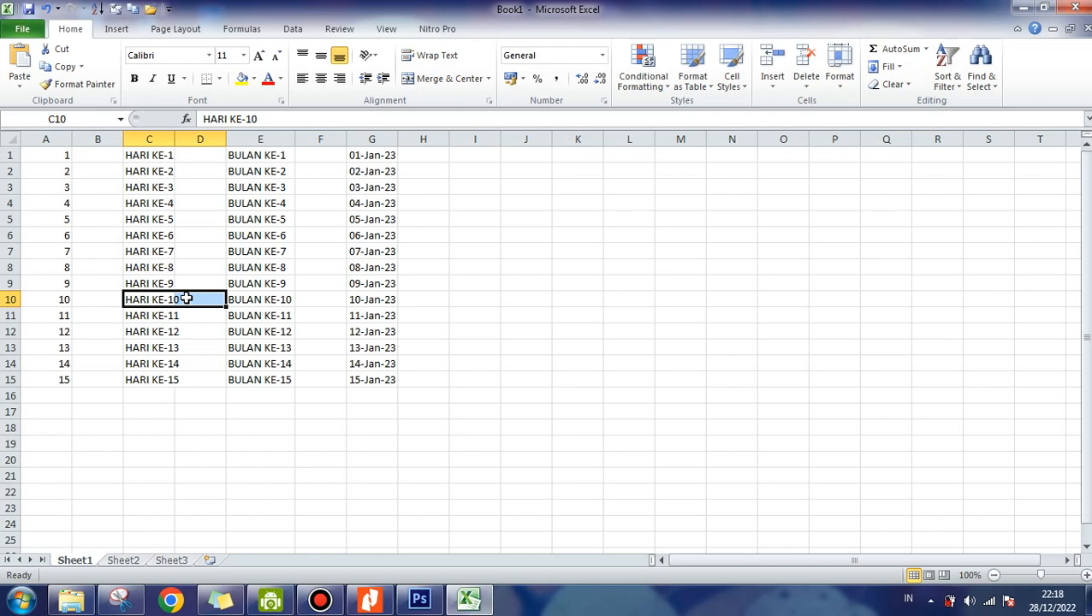
left_click(184, 331)
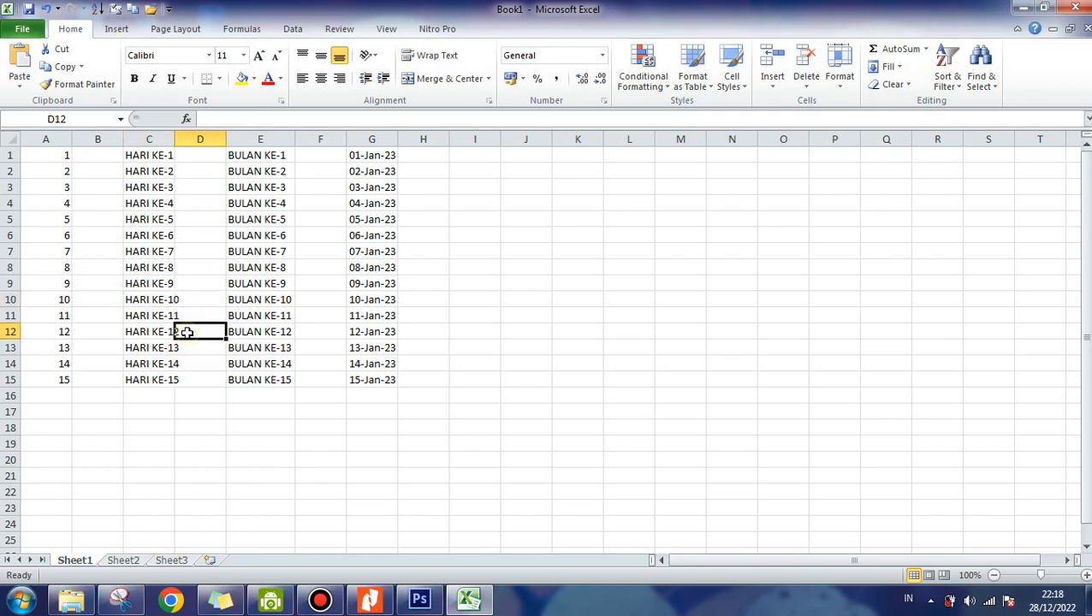
left_click(210, 299)
left_click(197, 138)
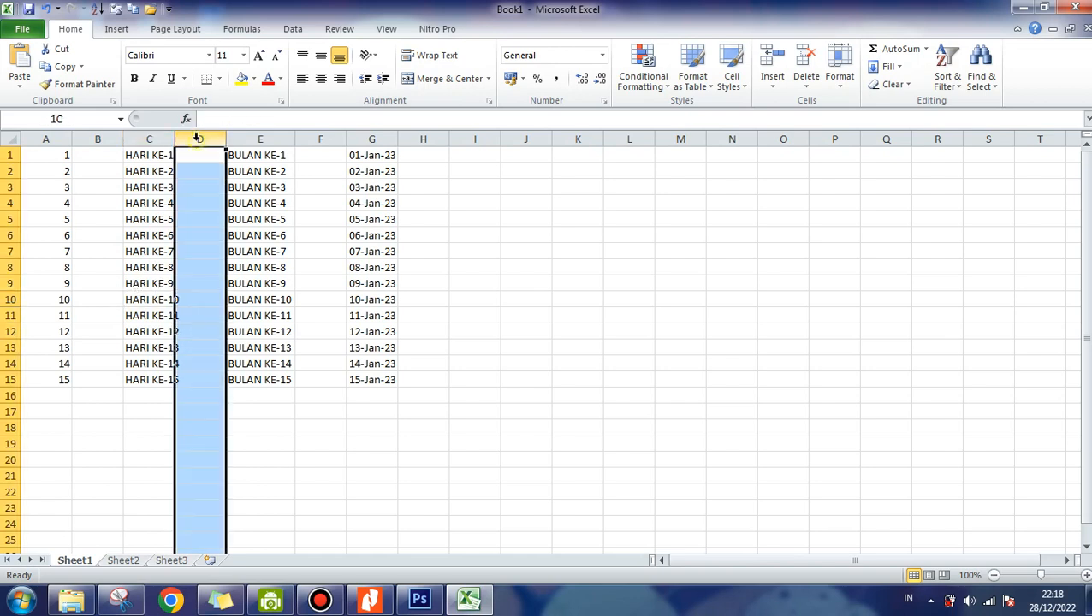
left_click(364, 487)
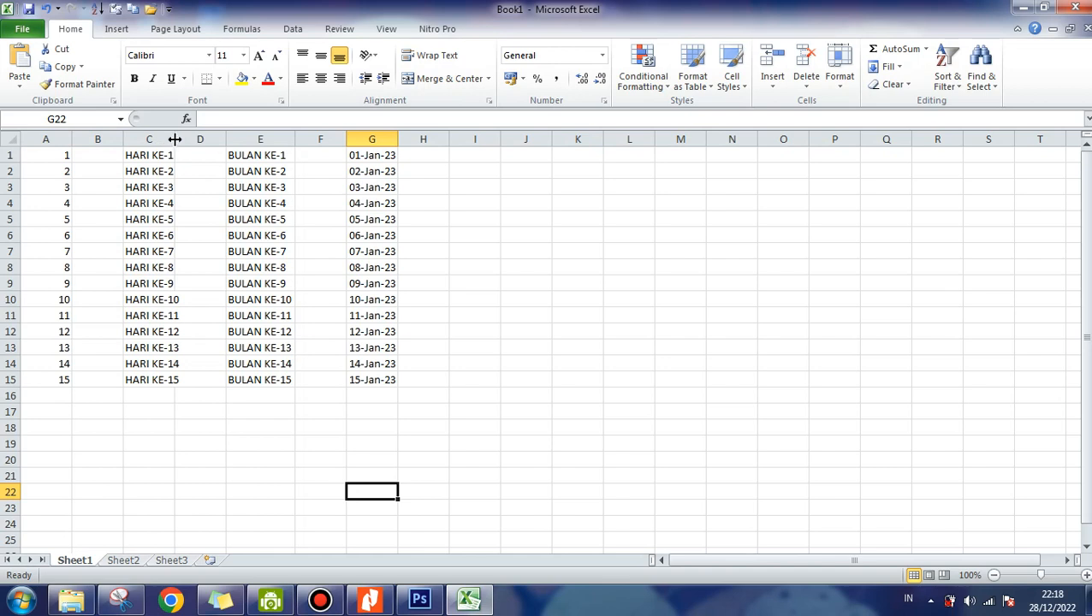
Step: Try a wider and a narrower width for column C manually, and autofit the column to its HARI KE labels
left_click_drag(173, 139, 182, 139)
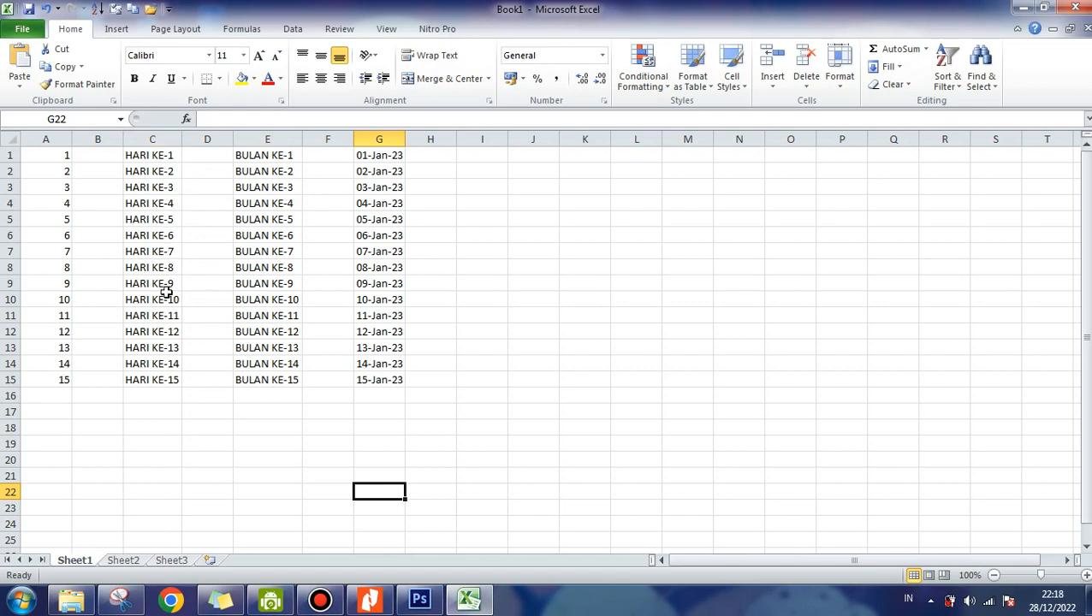
left_click_drag(181, 139, 164, 140)
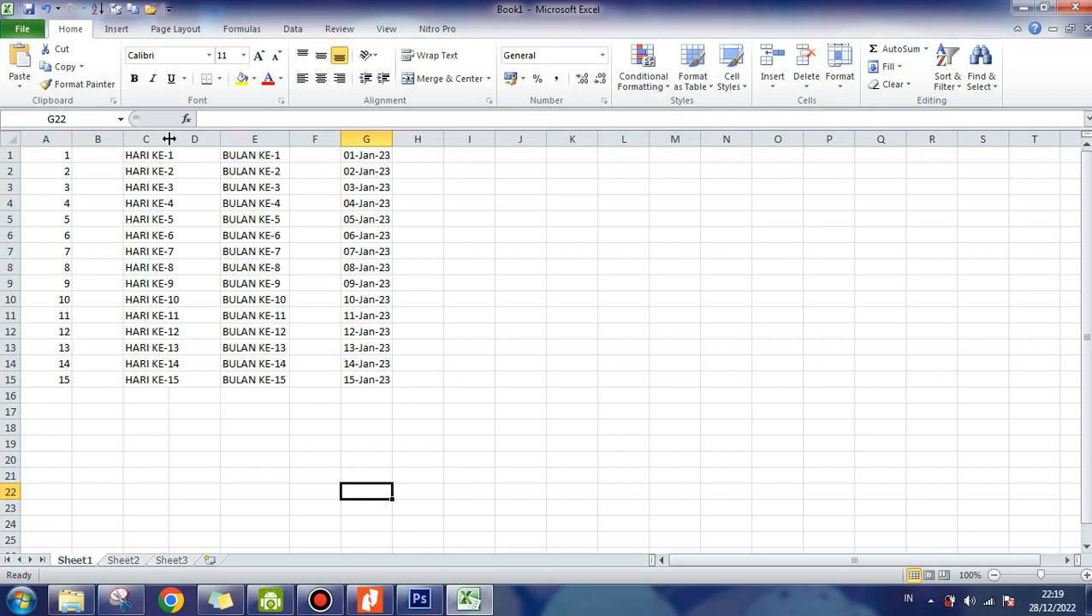
double_click(170, 138)
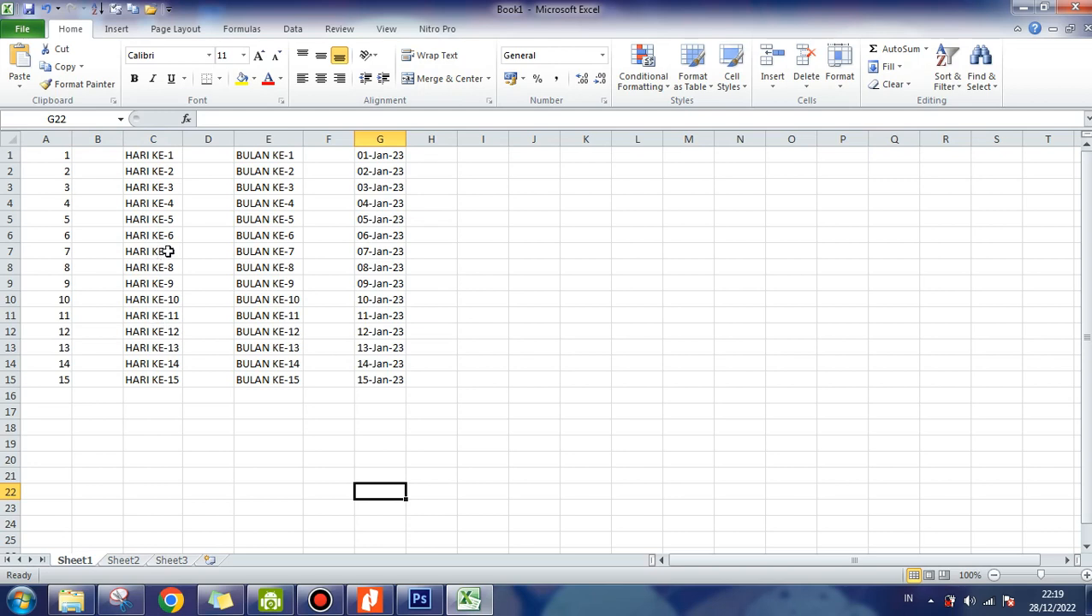
left_click(271, 215)
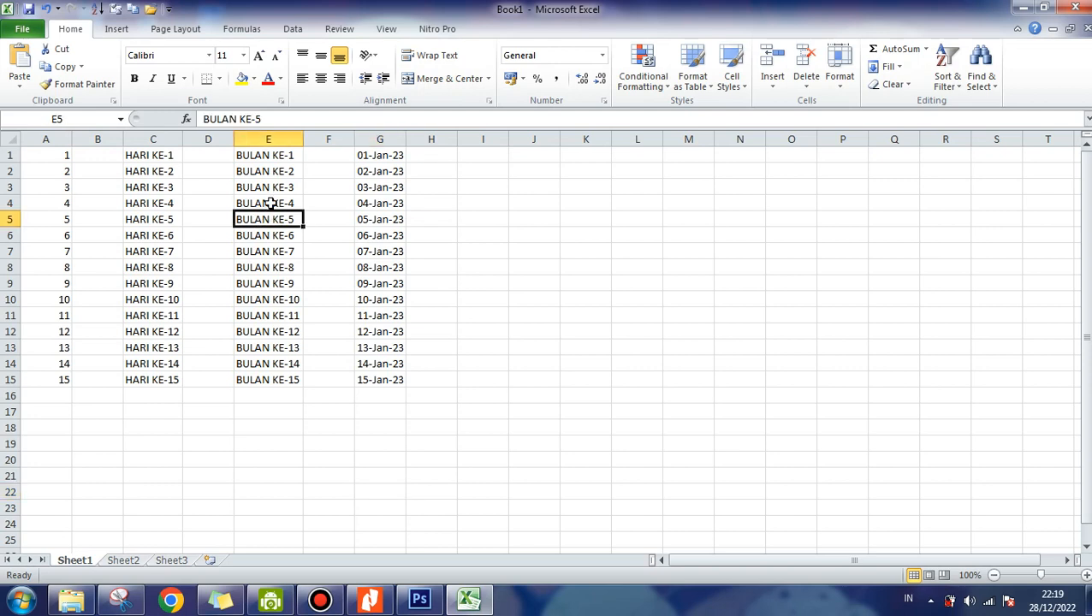
left_click(270, 202)
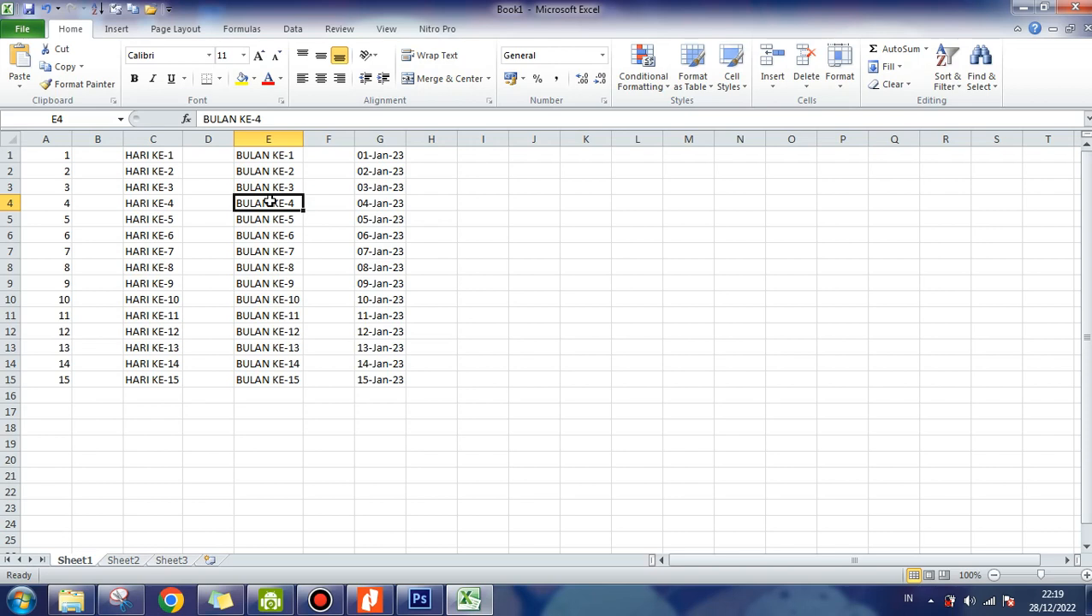
Step: Review the filled HARI KE labels in column C and the BULAN KE labels in column E within their fitted column widths
key("Up")
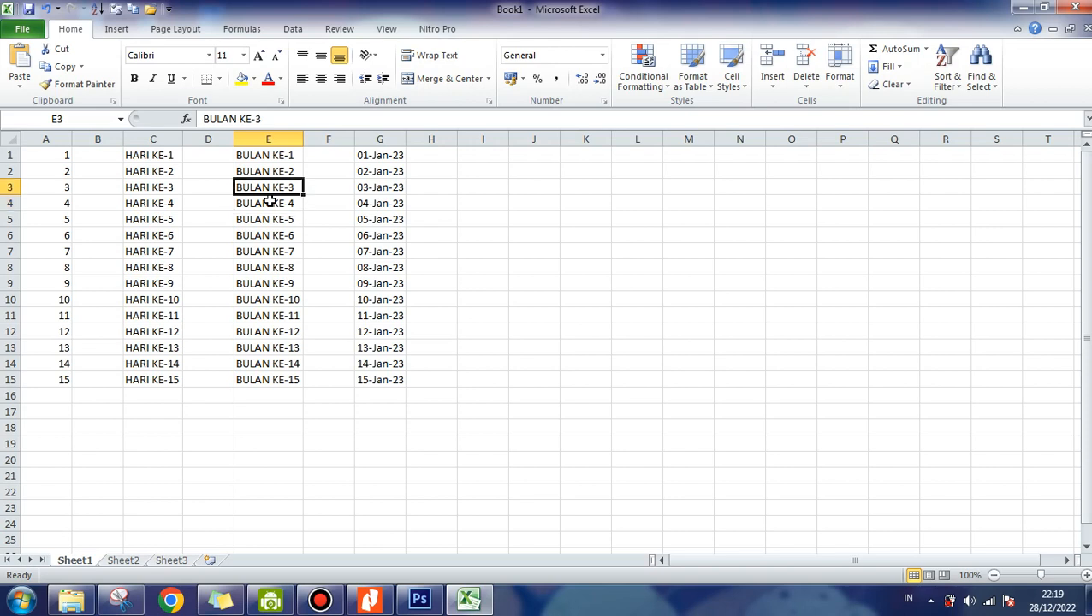
key("Up")
key("Up")
key("Left")
key("Left")
key("Down")
key("Down")
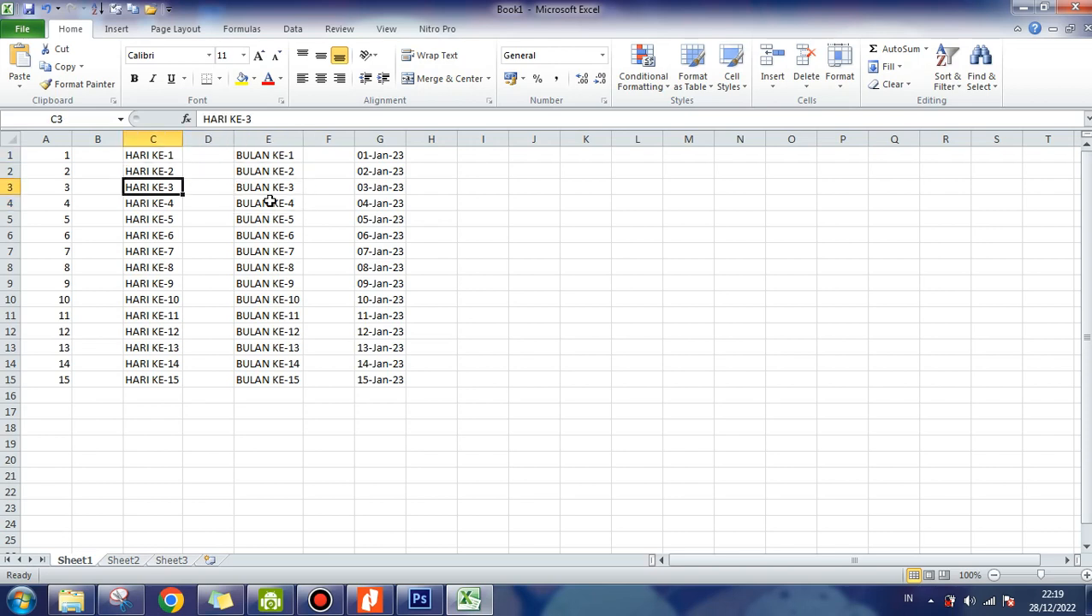
key("Right")
key("Right")
key("Down")
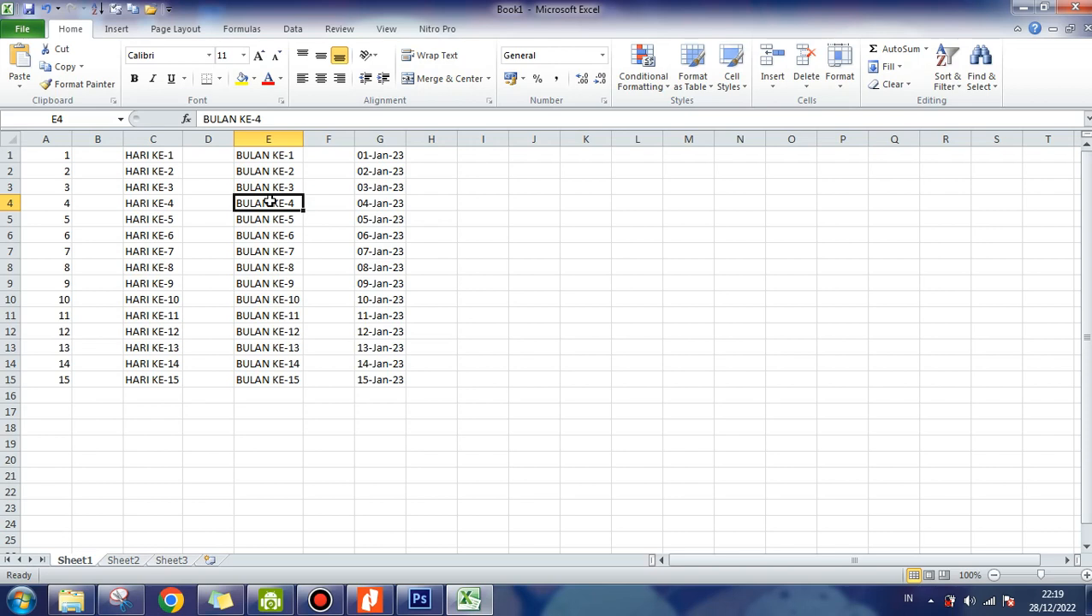
left_click(271, 225)
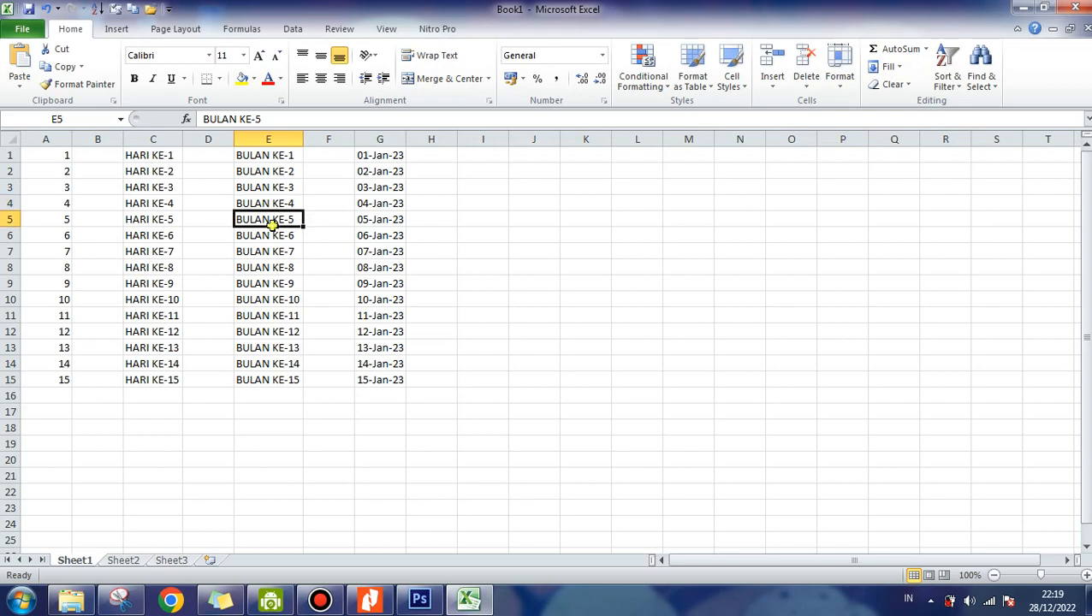
left_click(274, 239)
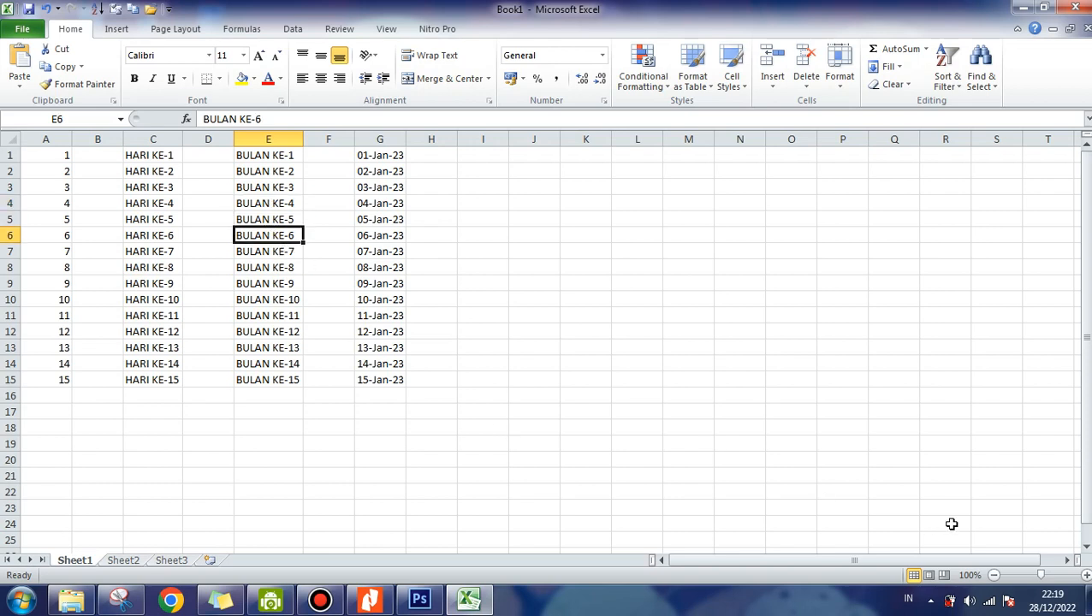
Step: Minimize all open windows to show the Windows desktop
left_click(1087, 599)
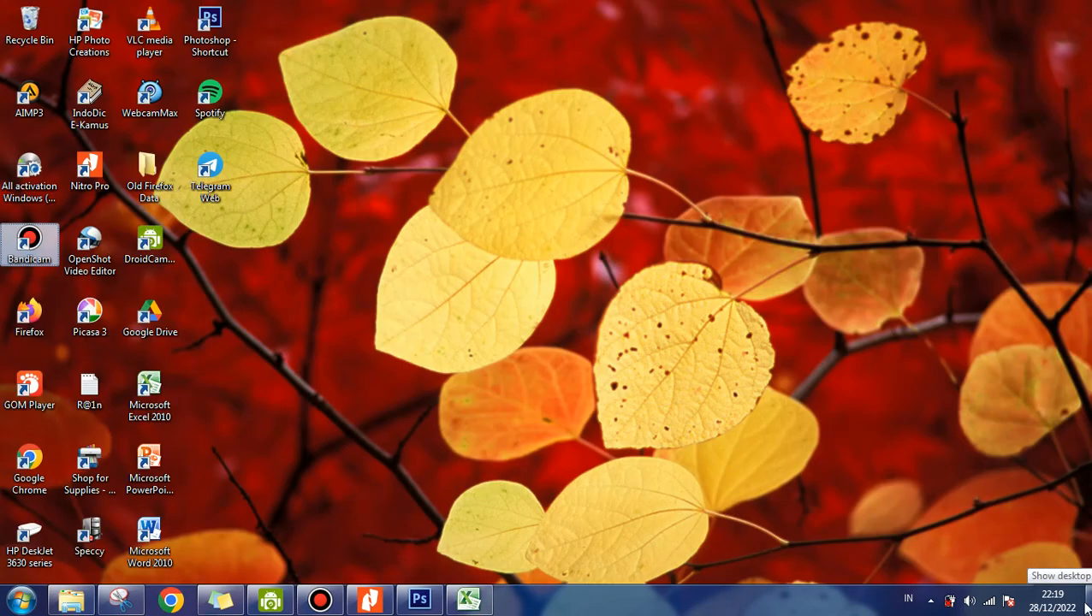